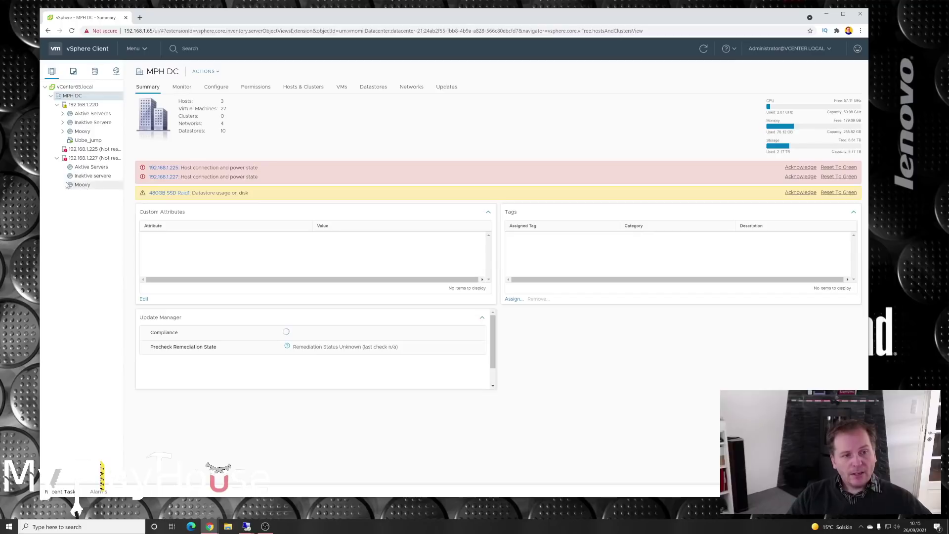
# - Remove the unresponsive hosts 192.168.1.227 and 192.168.1.225 from the vCenter inventory
pyautogui.rightClick(80, 158)
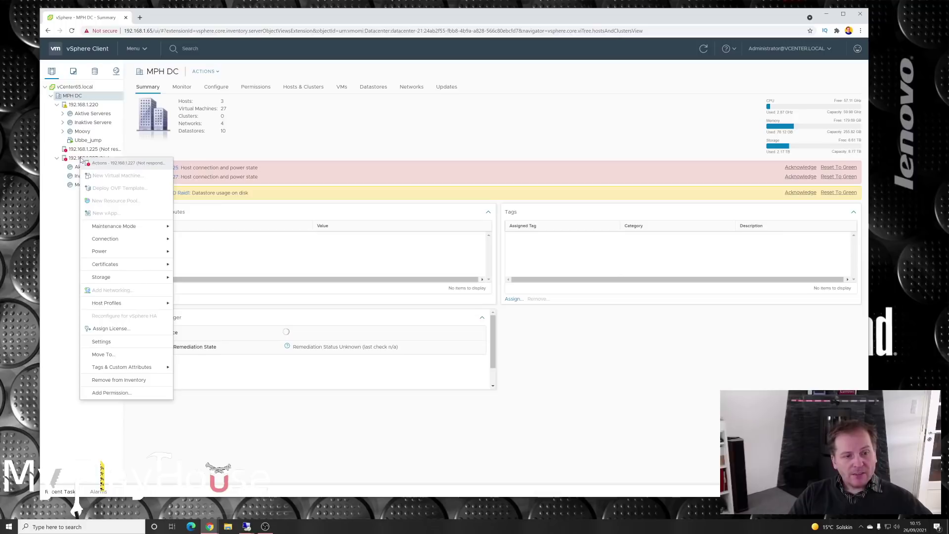
pyautogui.click(109, 379)
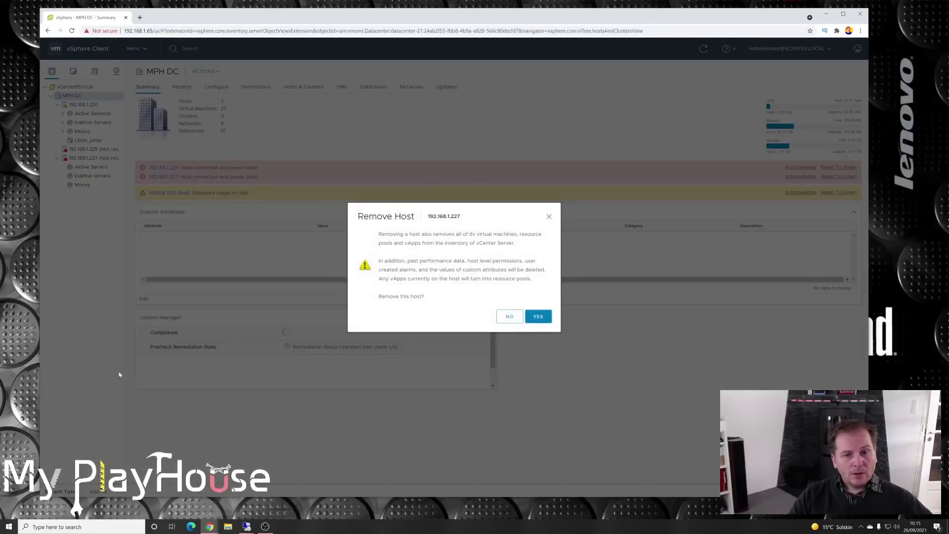
pyautogui.click(538, 317)
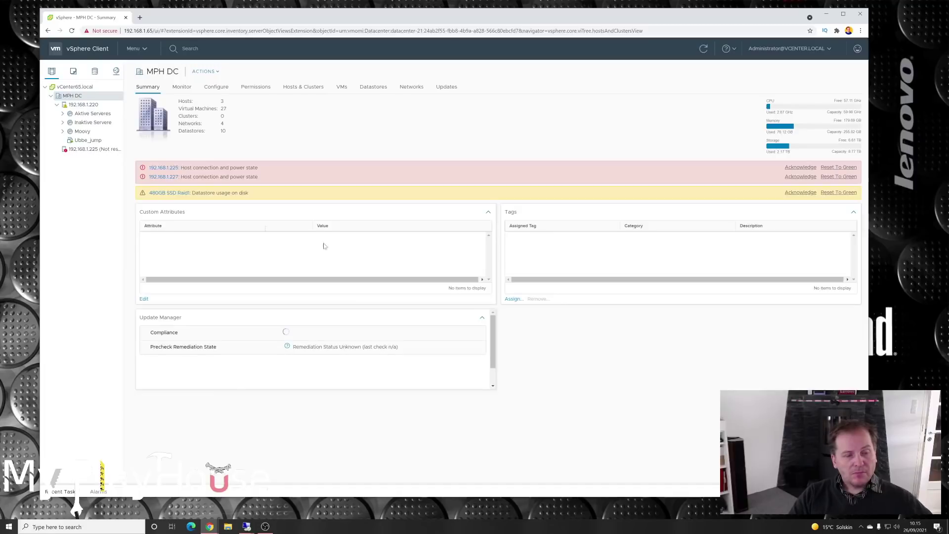
pyautogui.rightClick(87, 151)
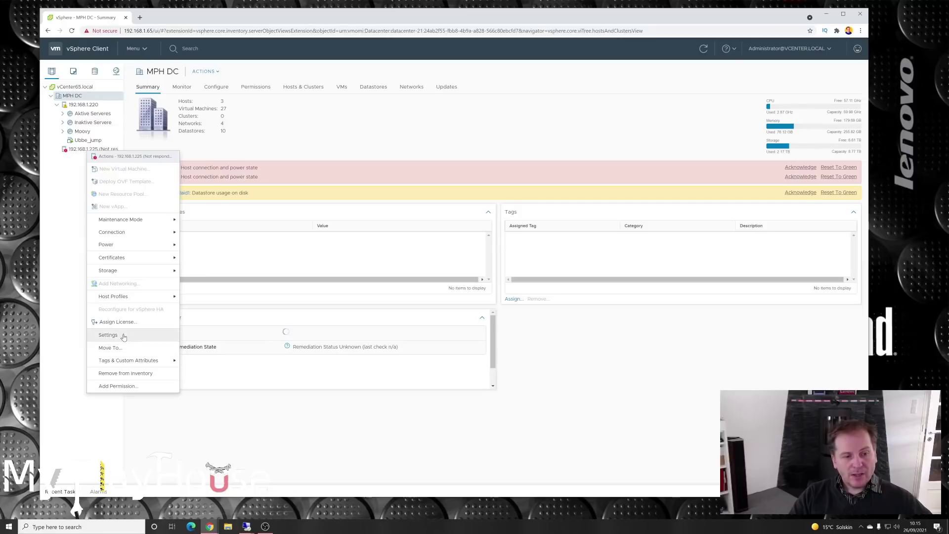
pyautogui.click(119, 373)
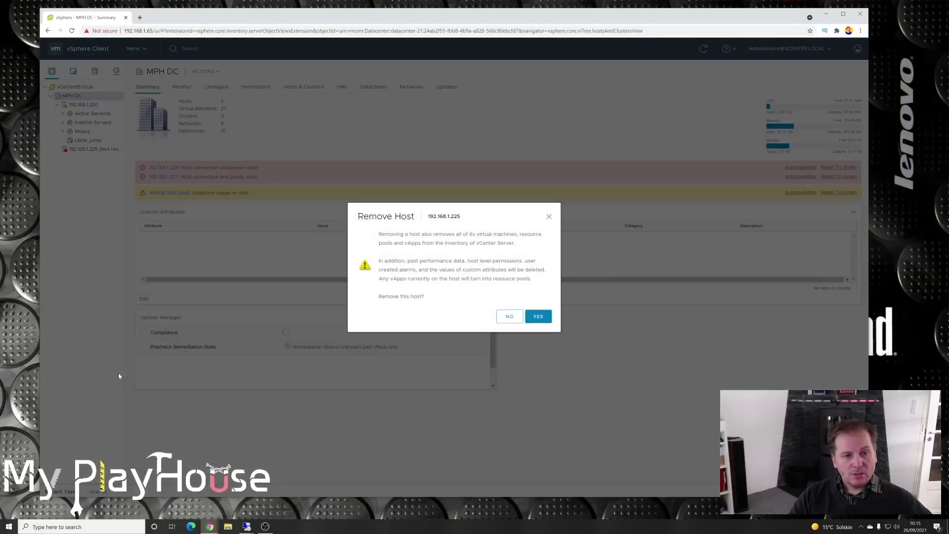
pyautogui.click(538, 317)
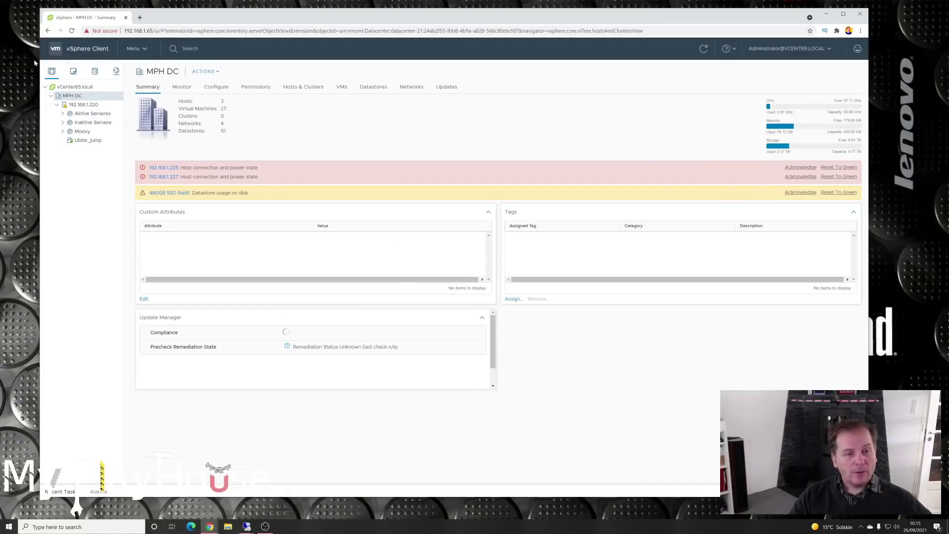
# - Start adding a host to the MPH DC datacenter and open 192.168.1.230 in a new browser tab, proceeding past the certificate warning
pyautogui.rightClick(74, 98)
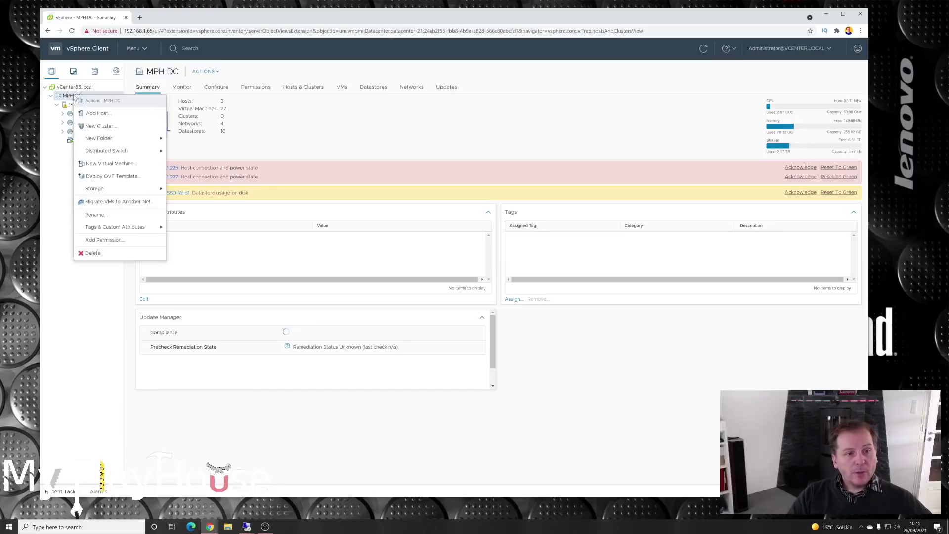
pyautogui.click(93, 114)
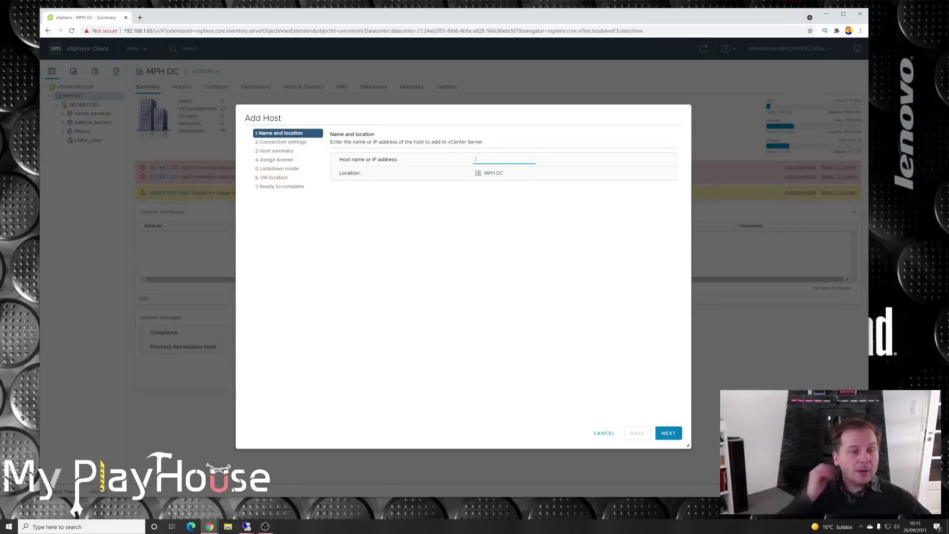
pyautogui.hotkey('ctrl', 't')
pyautogui.write('192.168.1.230')
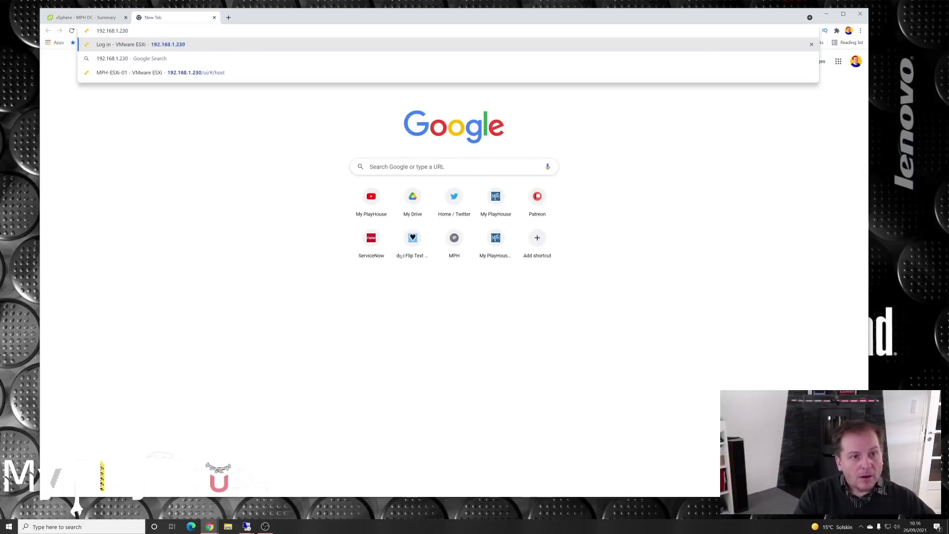
pyautogui.press('Return')
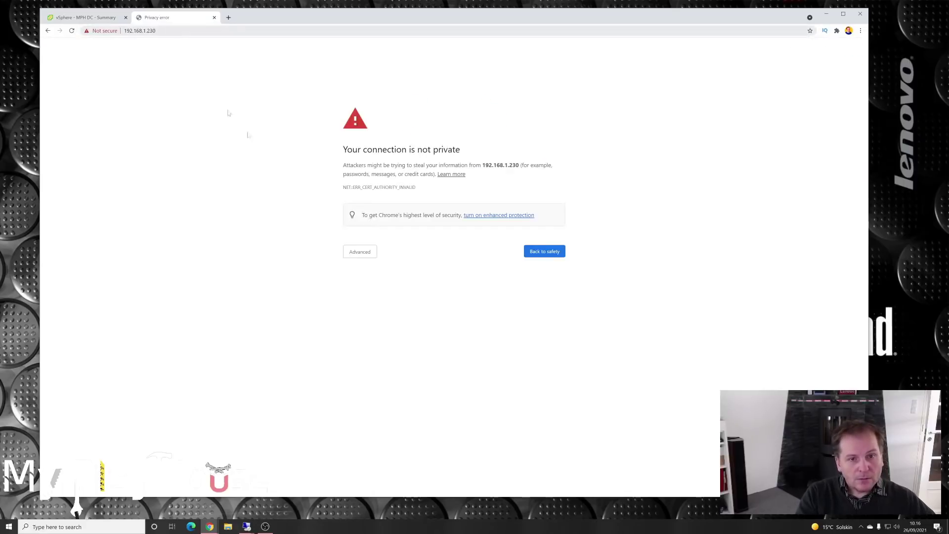
pyautogui.click(353, 255)
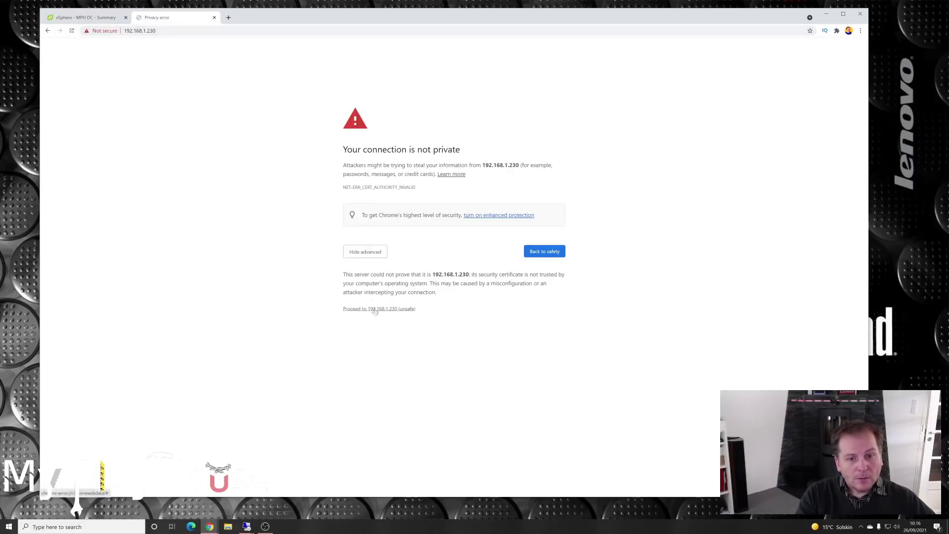
pyautogui.click(373, 309)
# - Log in to the ESXi host as root with the account password
pyautogui.write('r')
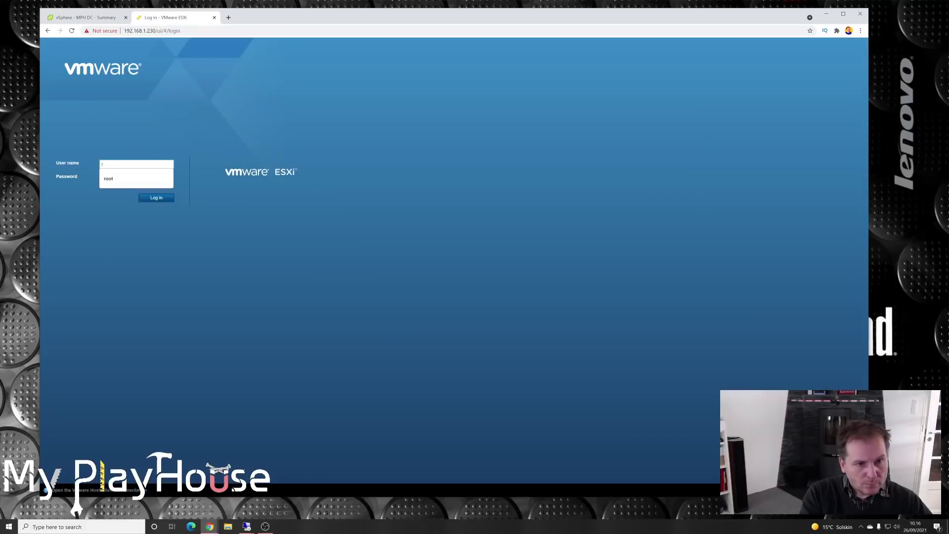
pyautogui.write('oot')
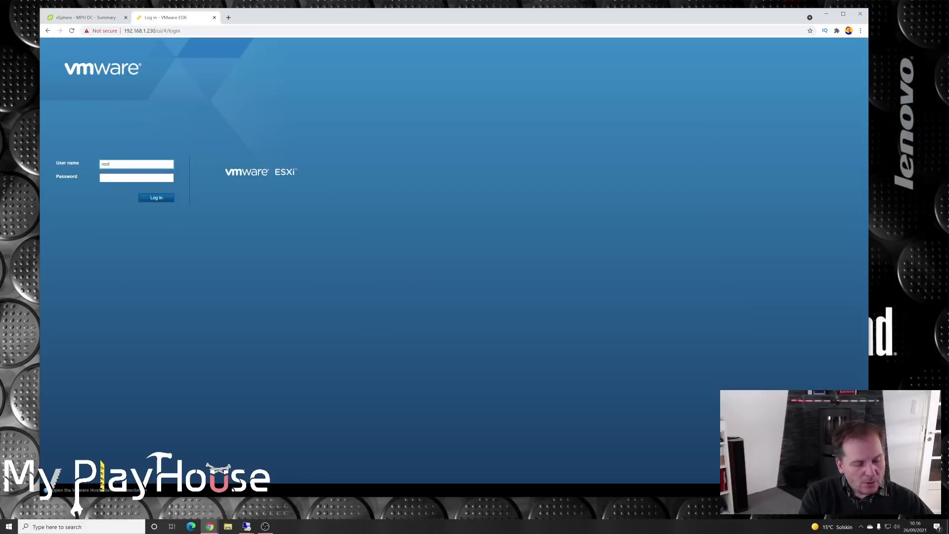
pyautogui.press('Tab')
pyautogui.write('•')
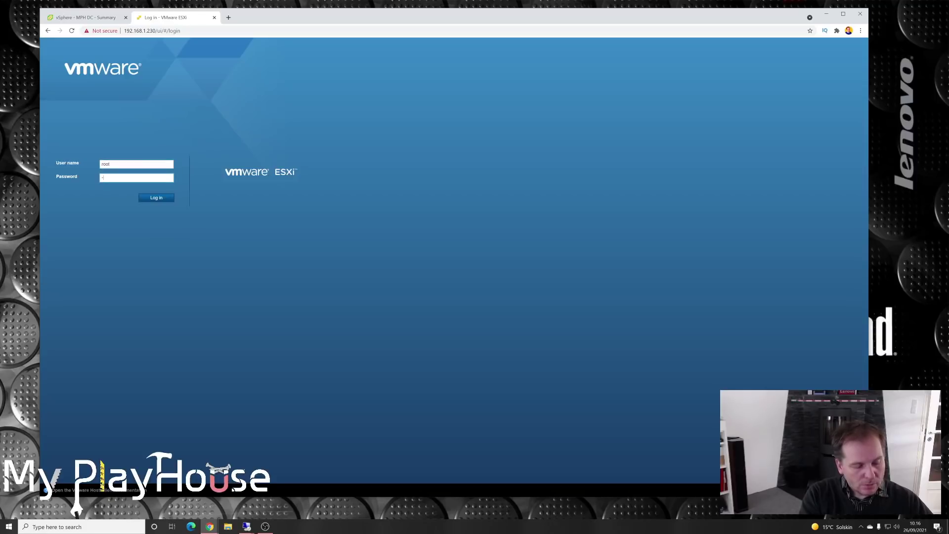
pyautogui.write('••••••')
pyautogui.press('Return')
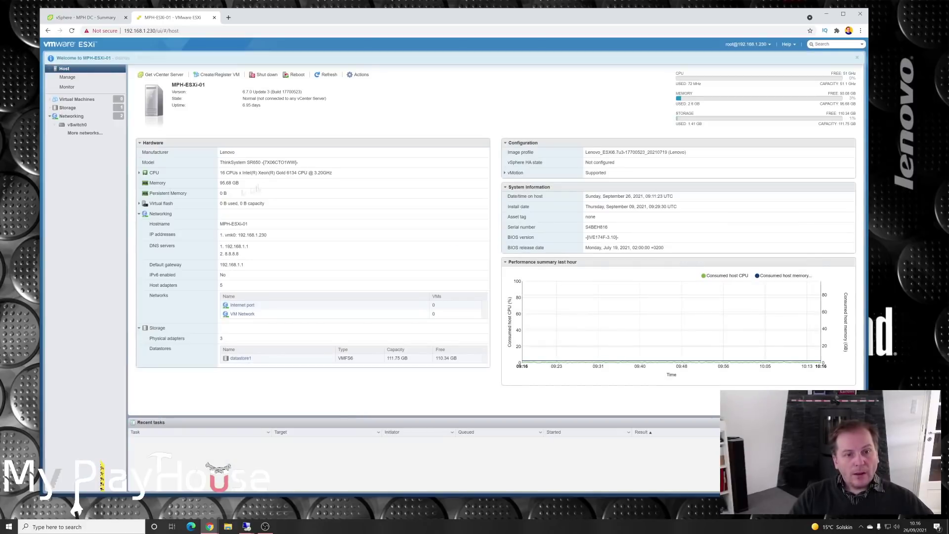
# - Copy the ESXi host's IP address and submit 192.168.1.230 as the host name or IP address of the new vCenter host
pyautogui.moveTo(247, 162); pyautogui.dragTo(261, 163)
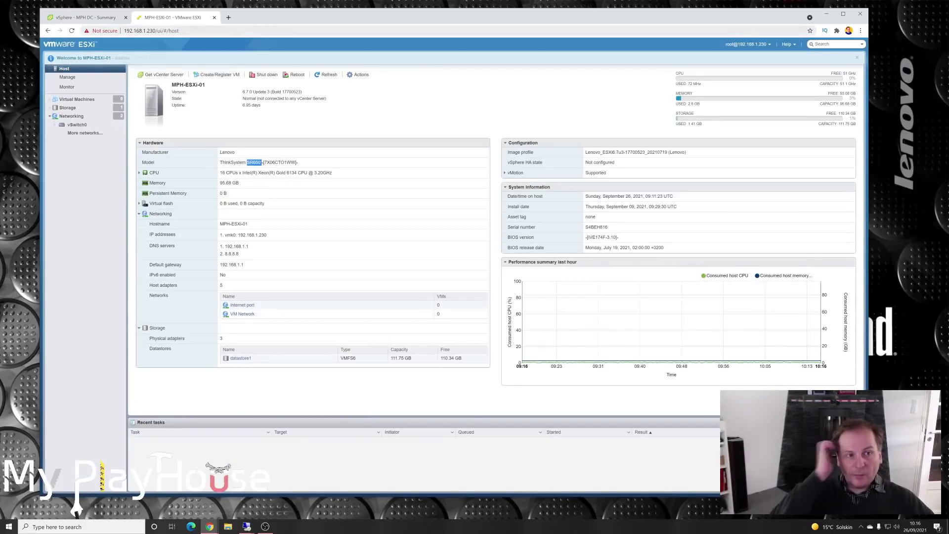
pyautogui.moveTo(124, 31); pyautogui.dragTo(151, 30)
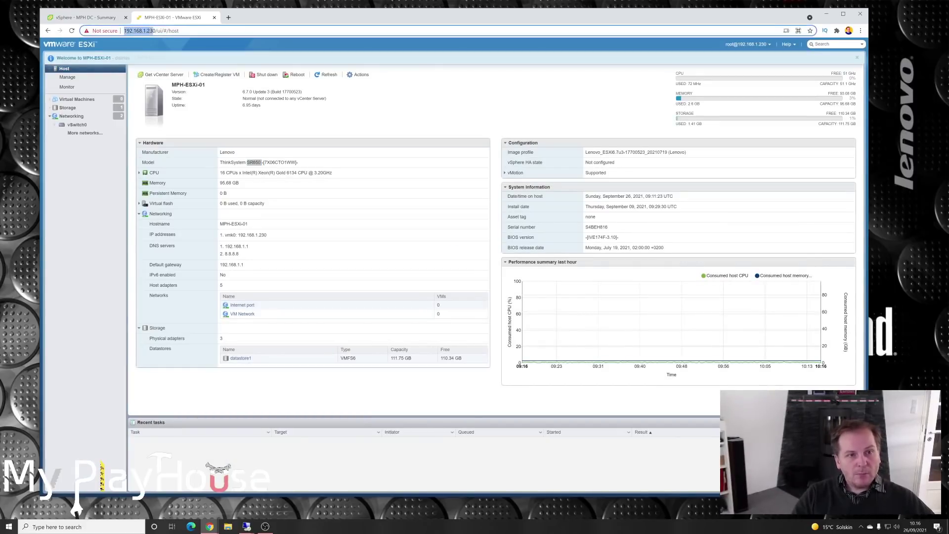
pyautogui.rightClick(169, 31)
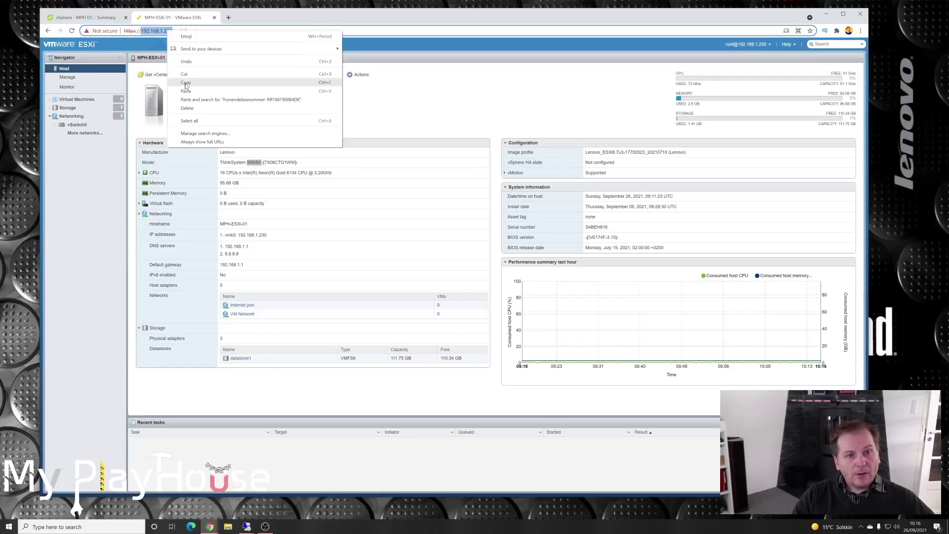
pyautogui.click(186, 82)
pyautogui.click(84, 18)
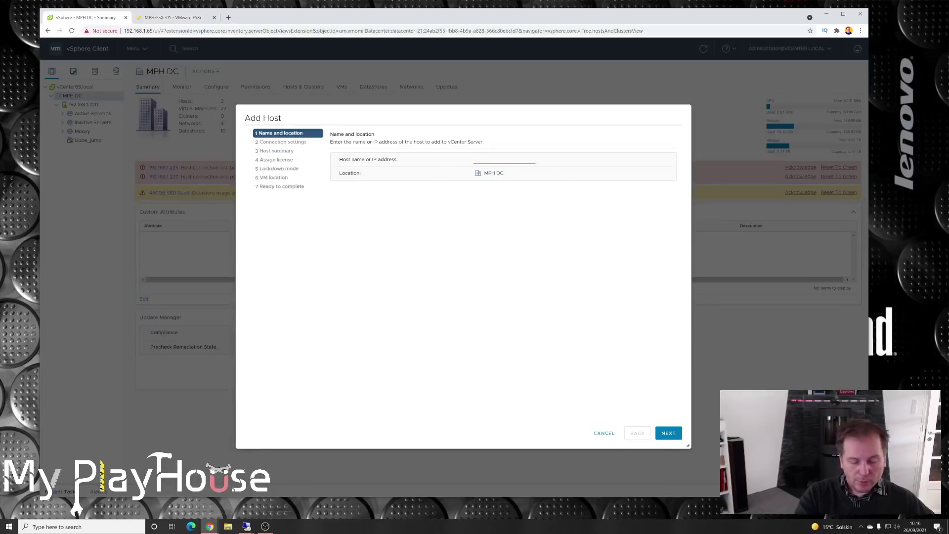
pyautogui.hotkey('ctrl', 'v')
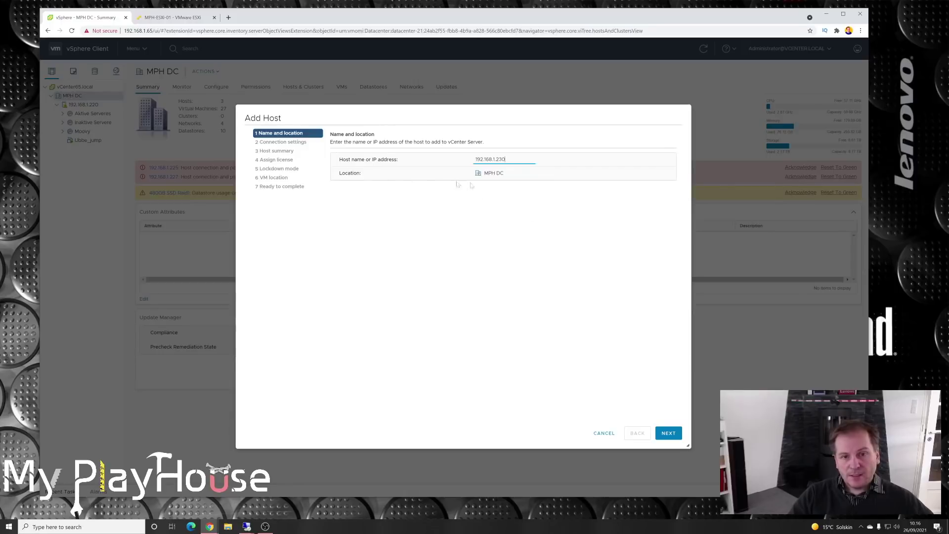
pyautogui.click(669, 434)
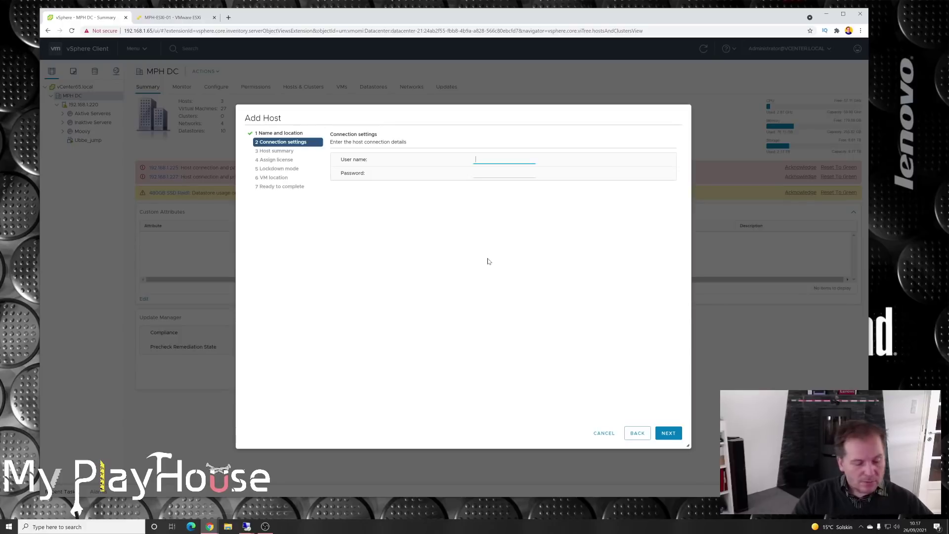
# - Enter root and the host password as the connection settings, and agree to replace the host's certificate with a VMware-signed one
pyautogui.write('root')
pyautogui.press('Tab')
pyautogui.write('************')
pyautogui.click(668, 433)
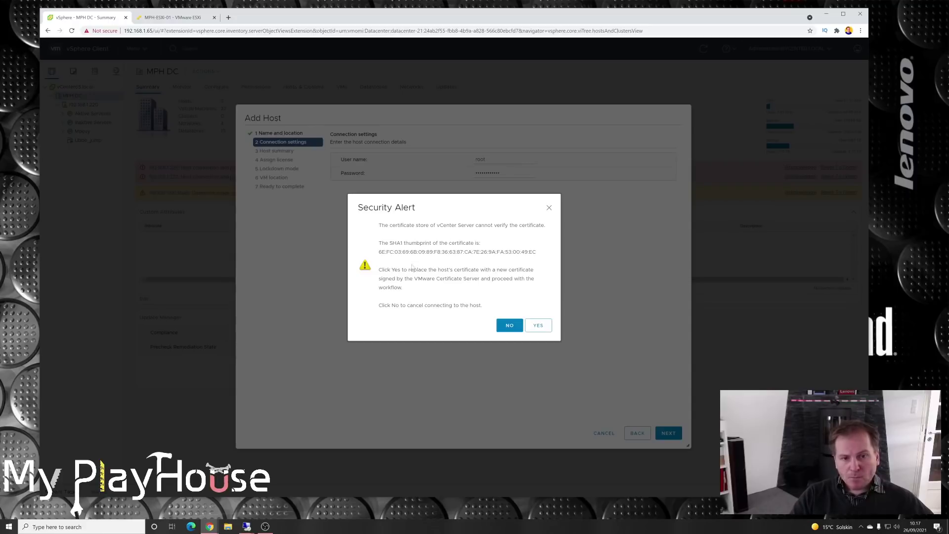
pyautogui.click(538, 326)
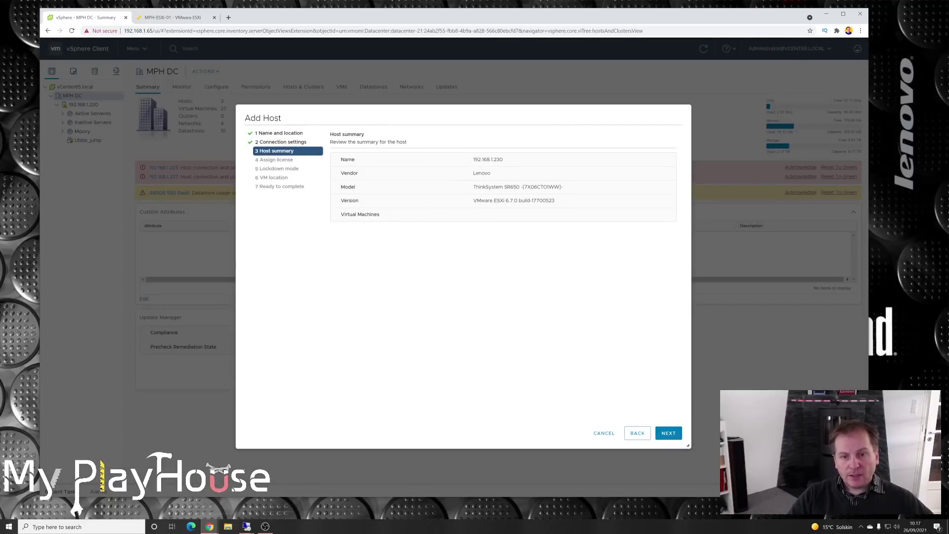
# - Review the host's version in the summary and assign the second License 1 entry instead of the Evaluation License
pyautogui.moveTo(504, 200); pyautogui.dragTo(563, 204)
pyautogui.click(553, 277)
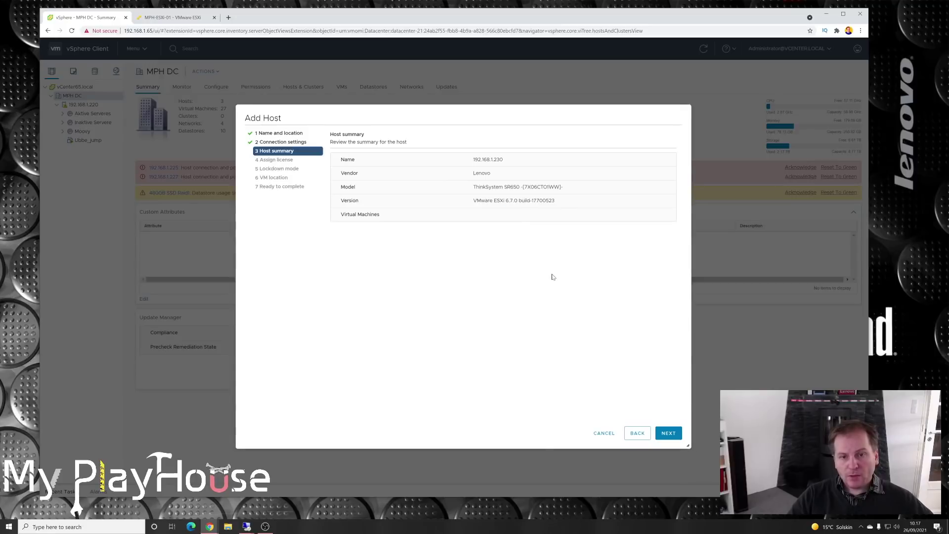
pyautogui.click(668, 433)
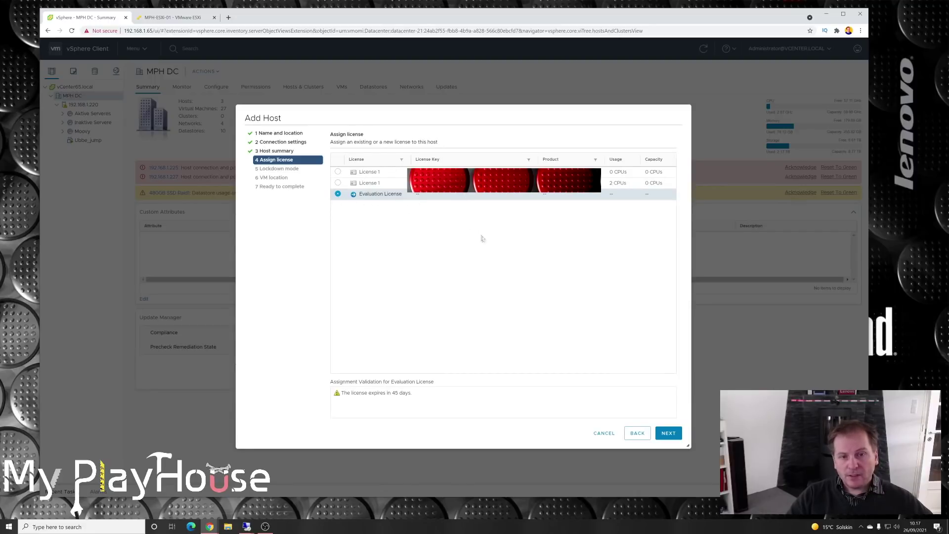
pyautogui.click(337, 183)
pyautogui.click(668, 433)
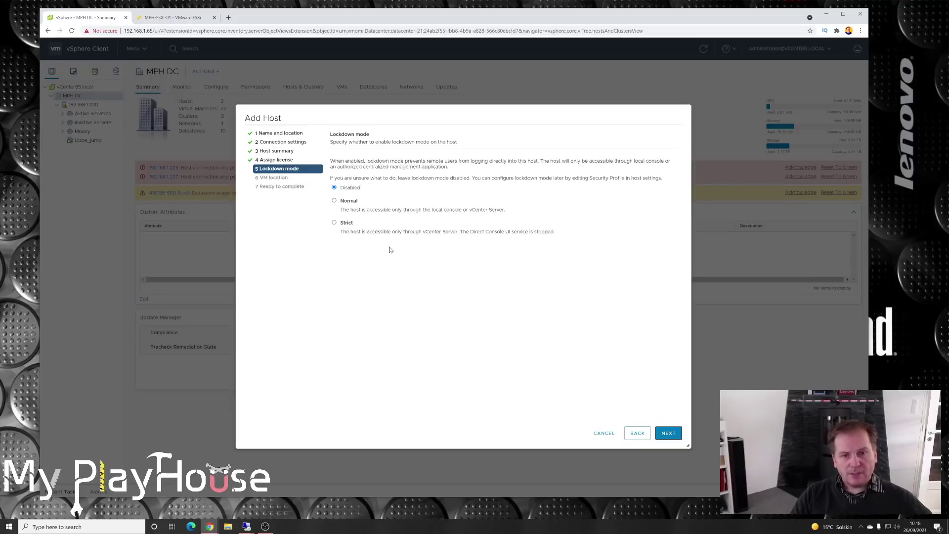
# - Set the new host's lockdown mode to Normal, keep MPH DC as the VM location and finish adding the host
pyautogui.click(334, 201)
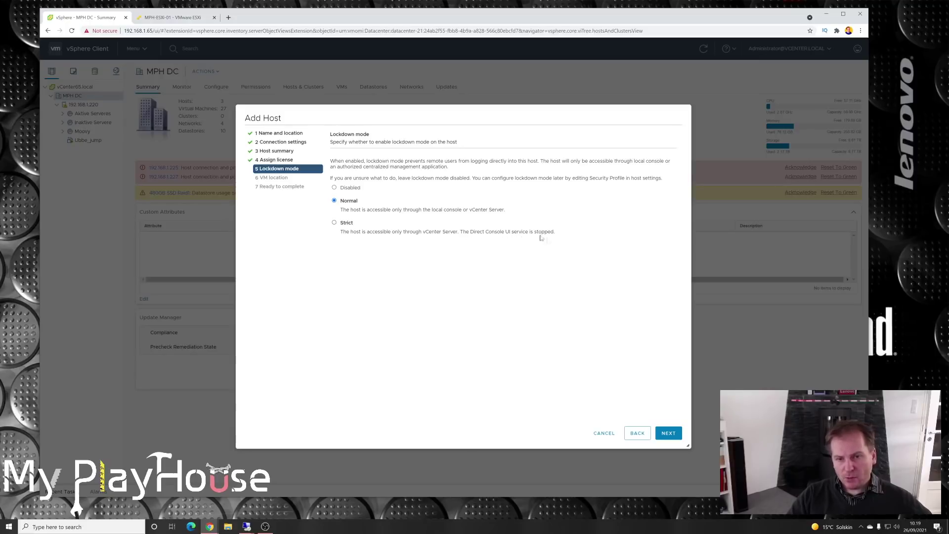
pyautogui.click(667, 433)
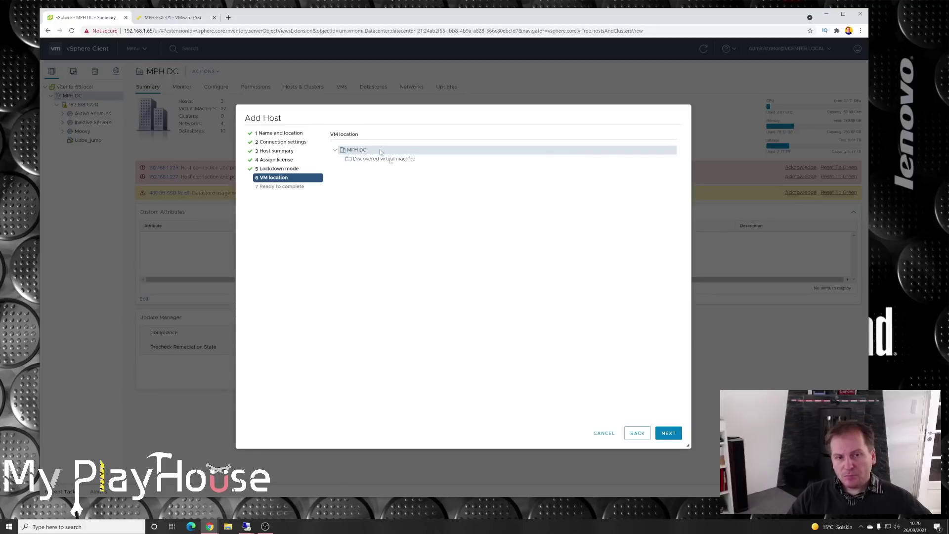
pyautogui.click(668, 433)
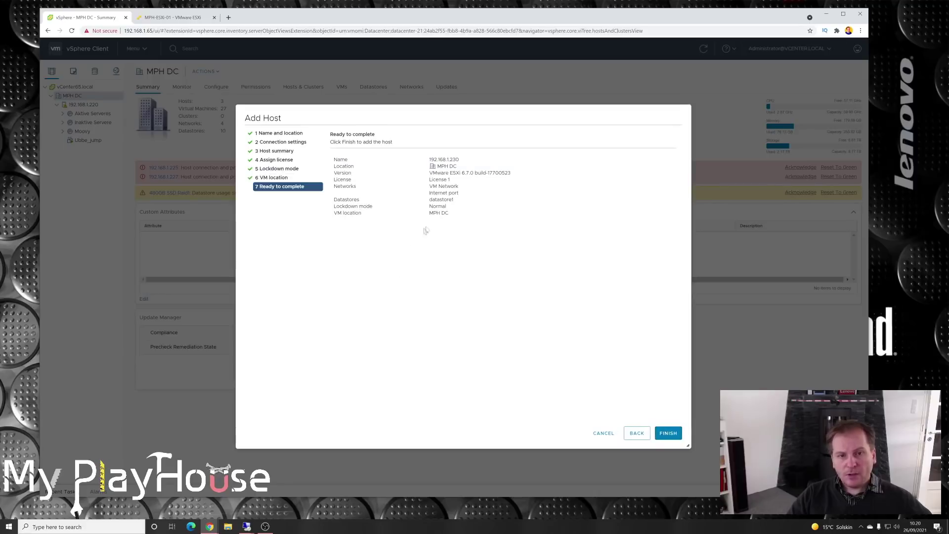
pyautogui.click(669, 433)
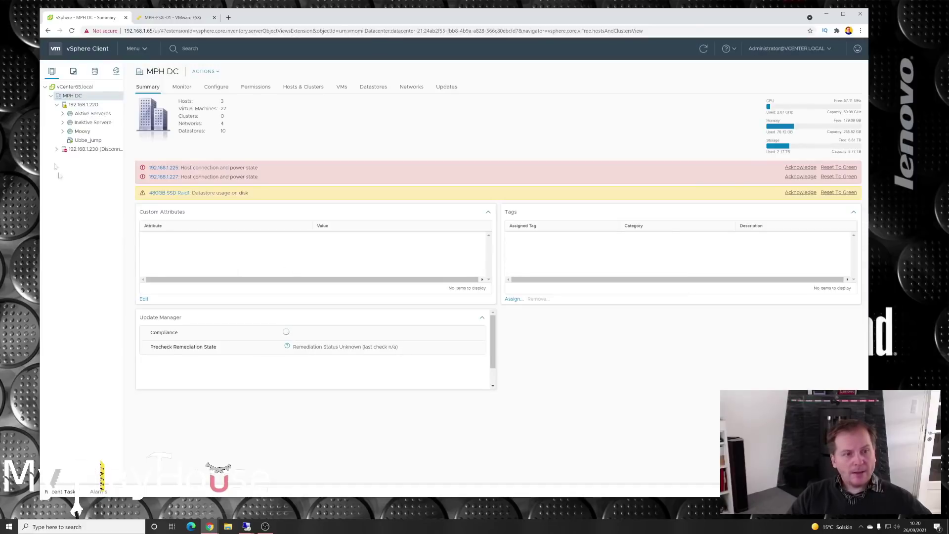
# - Set lockdown mode to Disabled in the security profile of host 192.168.1.230
pyautogui.click(90, 152)
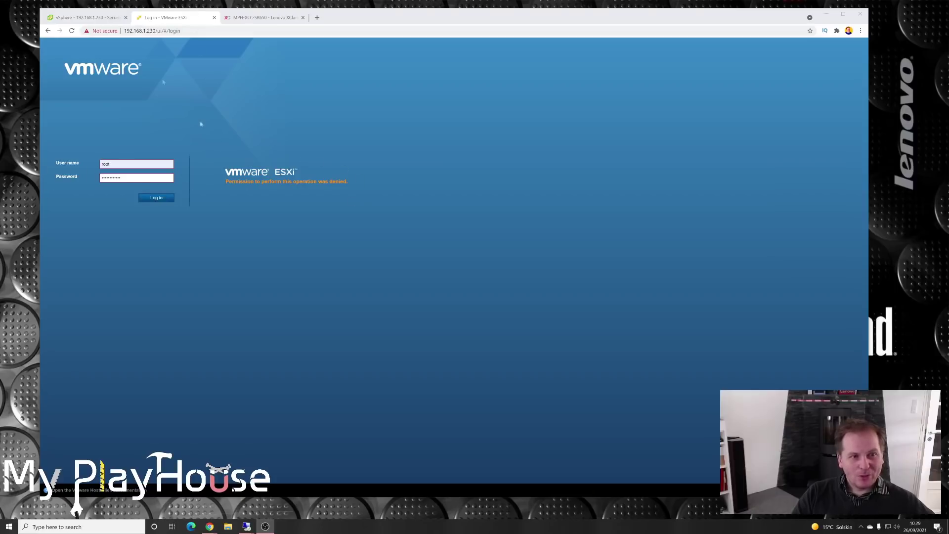
pyautogui.click(81, 17)
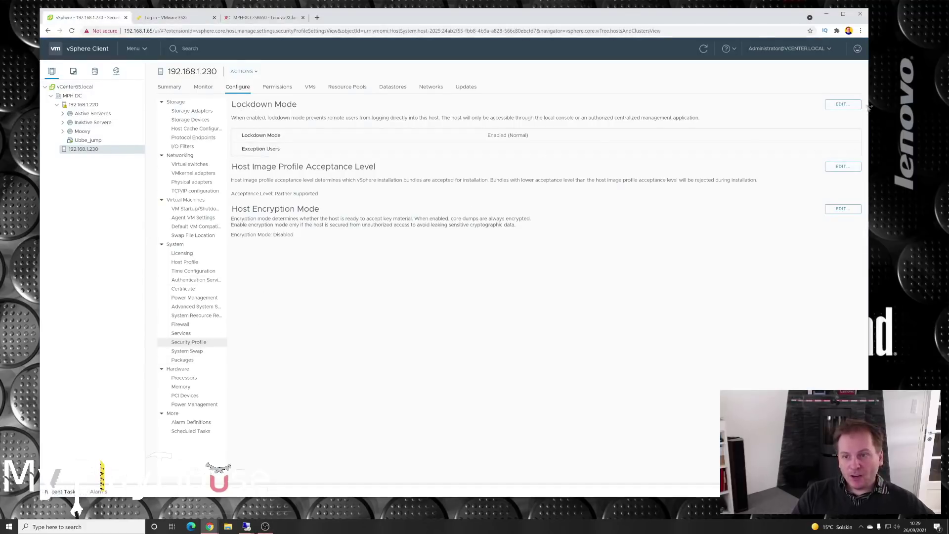
pyautogui.click(844, 106)
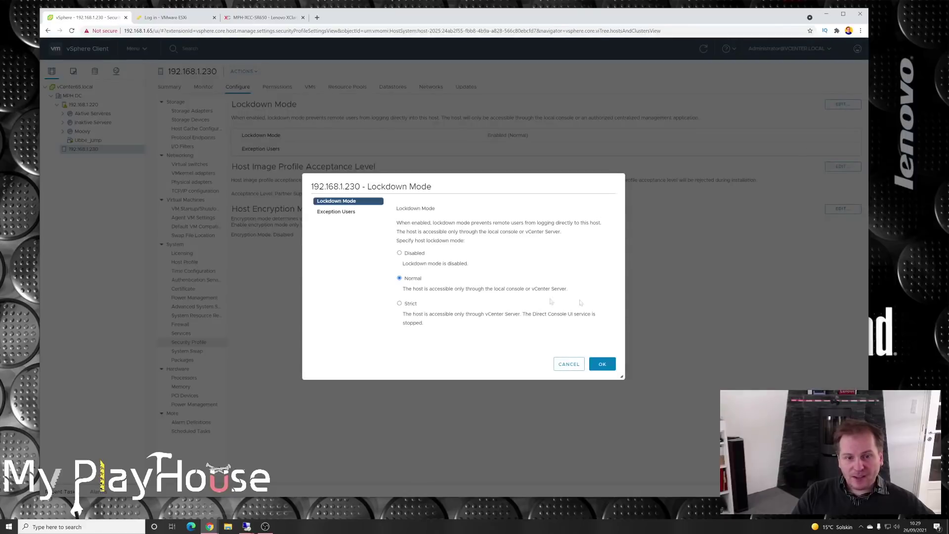
pyautogui.click(400, 253)
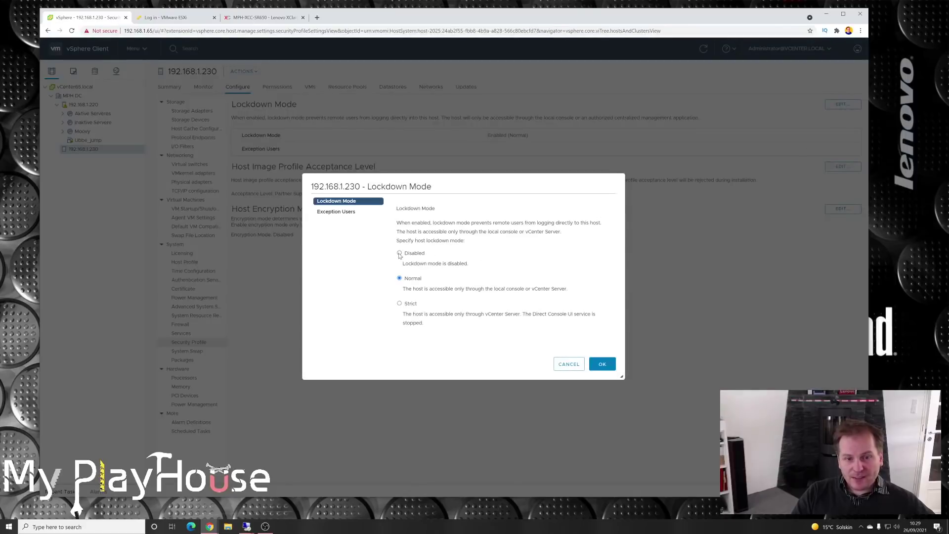
pyautogui.click(602, 364)
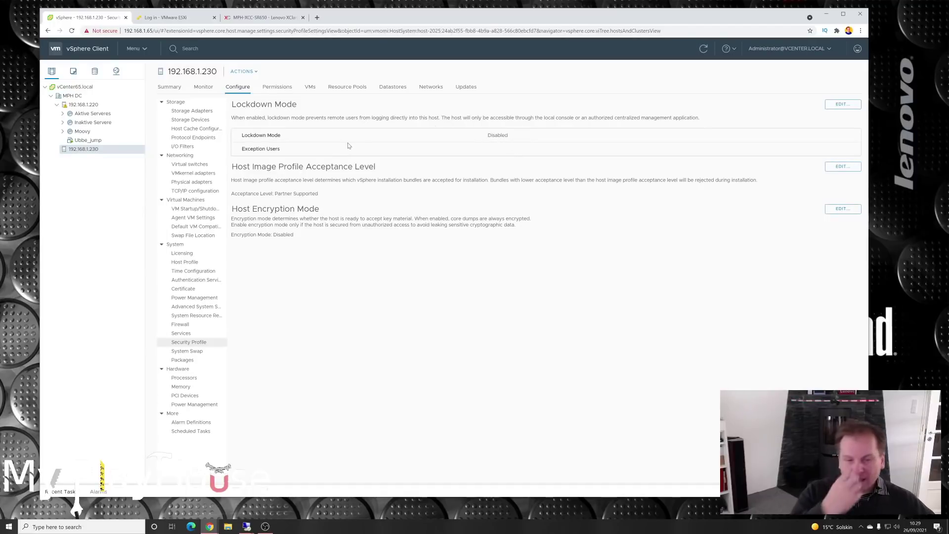
# - Log in directly to the ESXi host client at 192.168.1.230 as root and open its storage overview
pyautogui.click(166, 17)
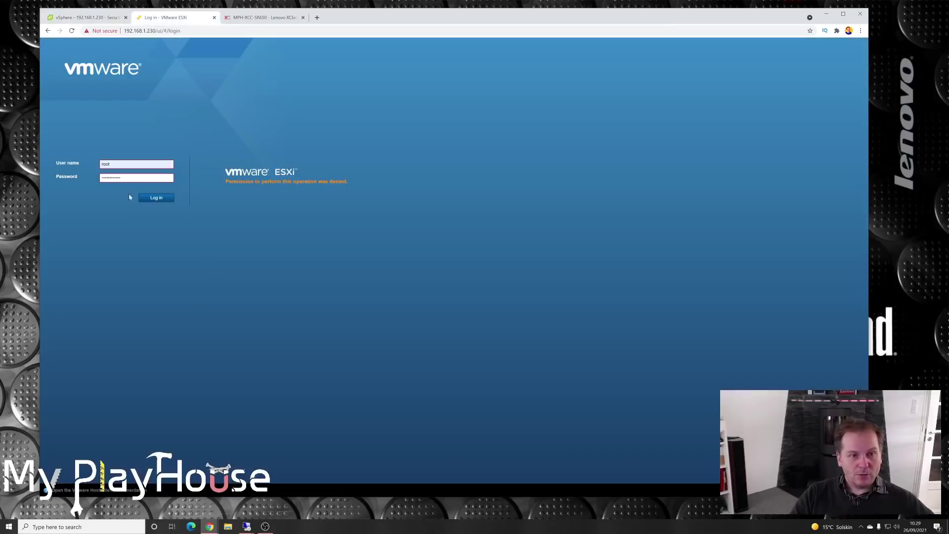
pyautogui.click(154, 200)
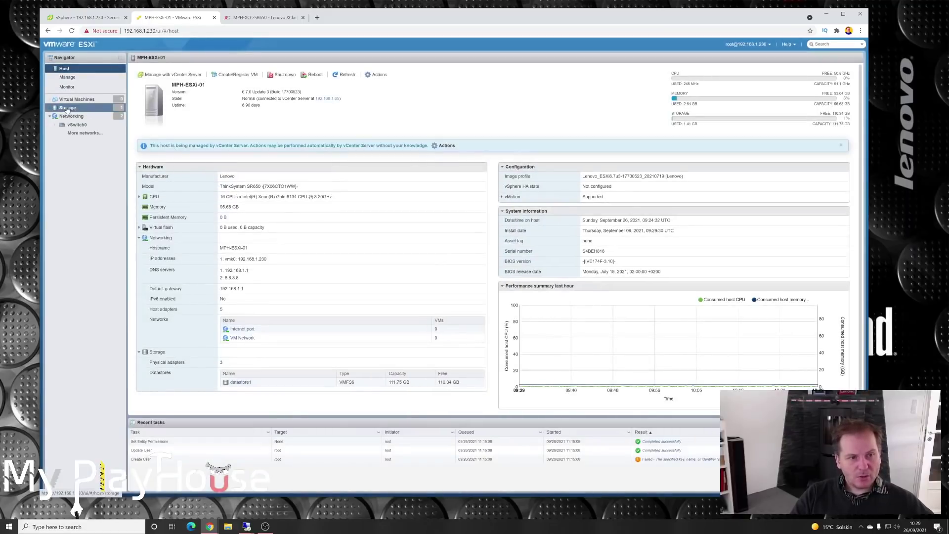
pyautogui.click(68, 108)
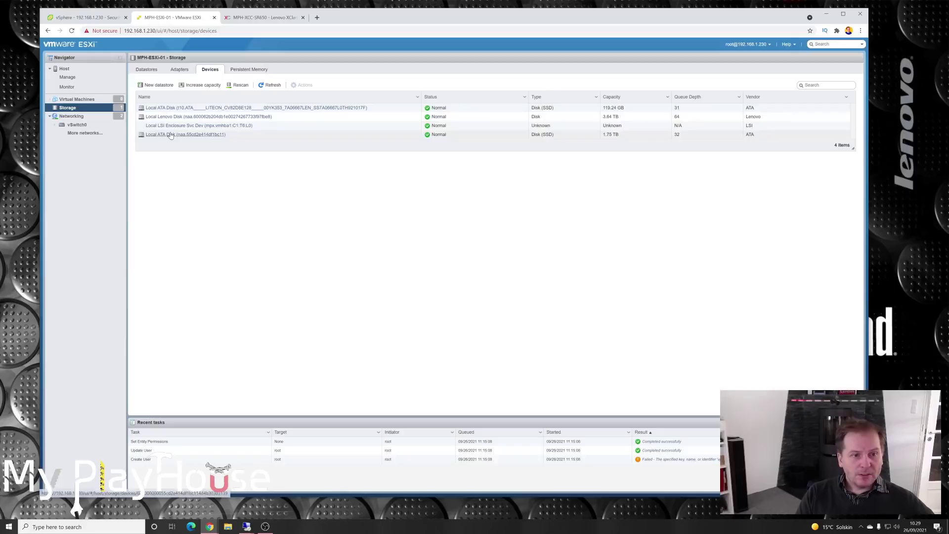
# - Examine the local Lenovo disk's details and compare the host's existing datastores with its storage devices
pyautogui.click(625, 120)
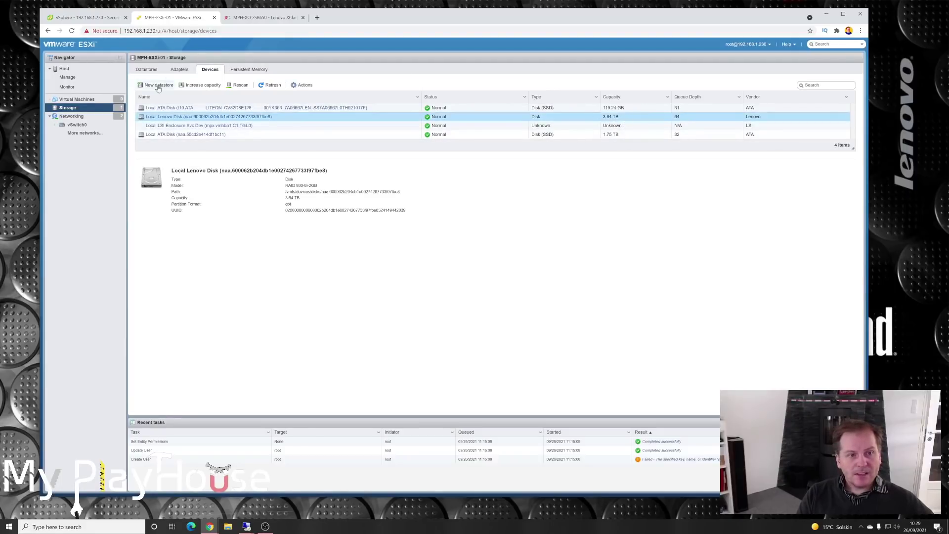
pyautogui.click(148, 70)
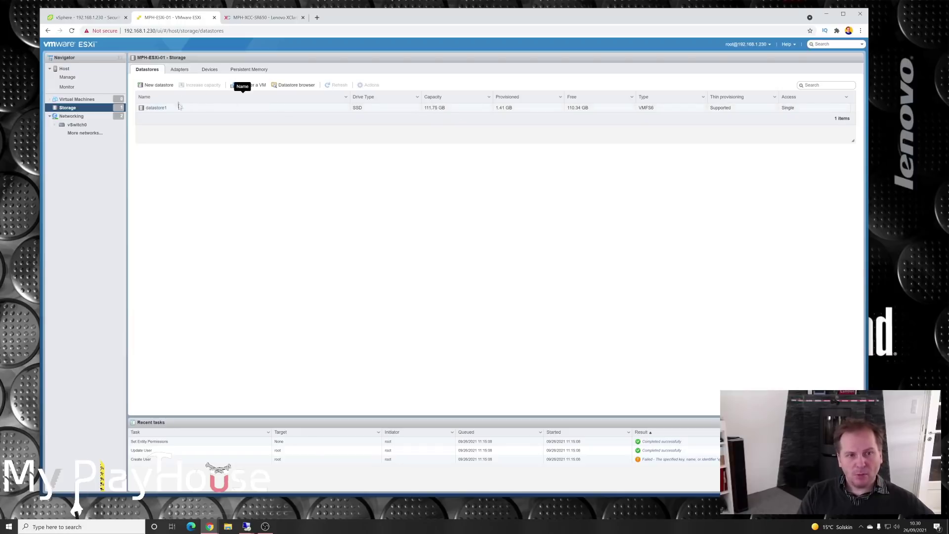
pyautogui.click(209, 70)
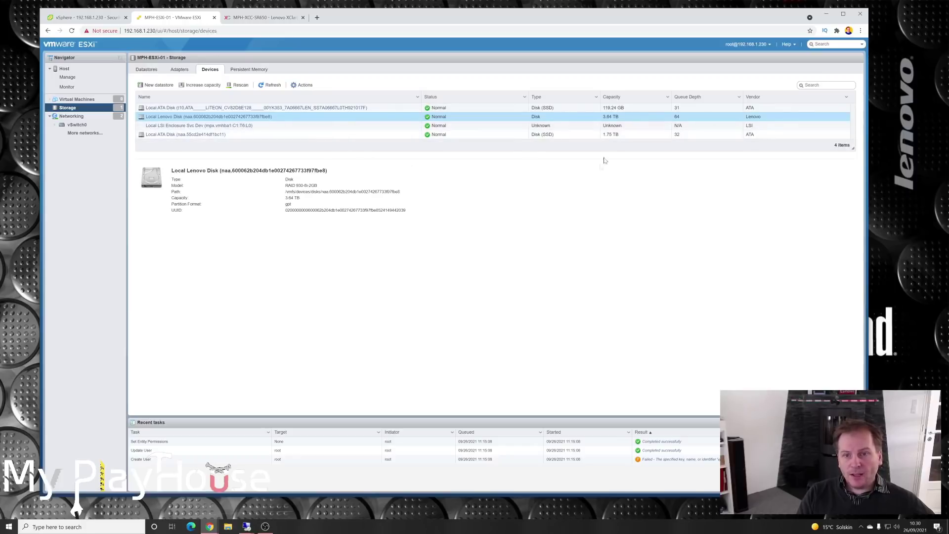
# - Start a new datastore named 2TB SSD R0 on the 1.75 TB local ATA disk
pyautogui.click(160, 134)
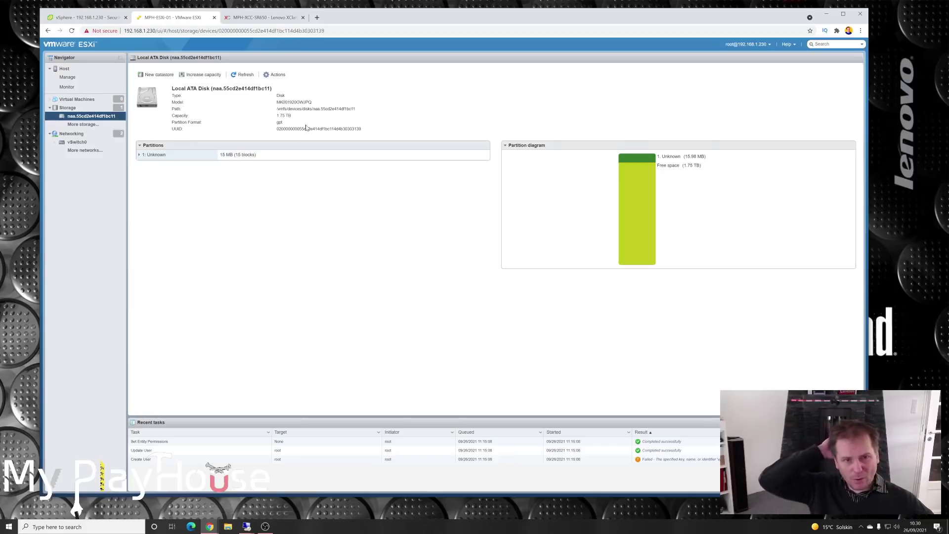
pyautogui.tripleClick(326, 118)
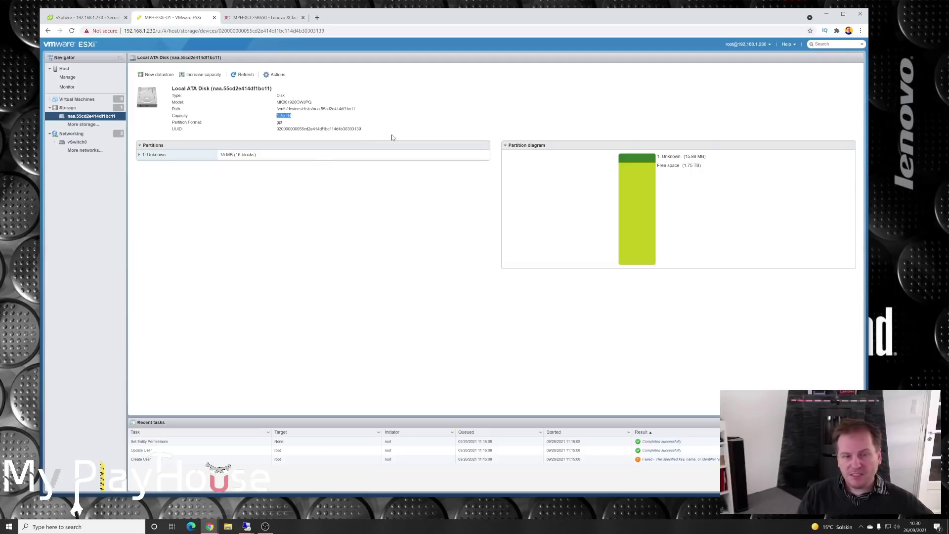
pyautogui.click(158, 76)
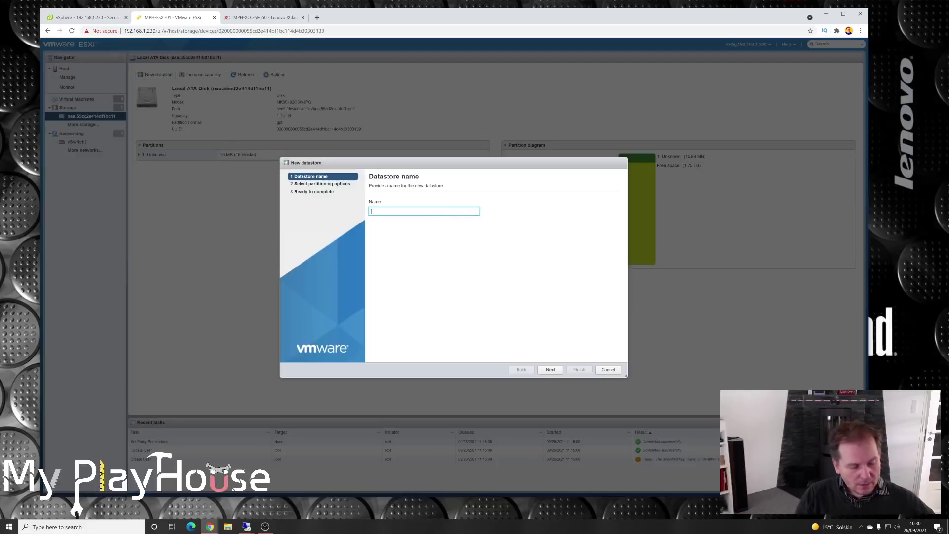
pyautogui.write('2TB SSD sin')
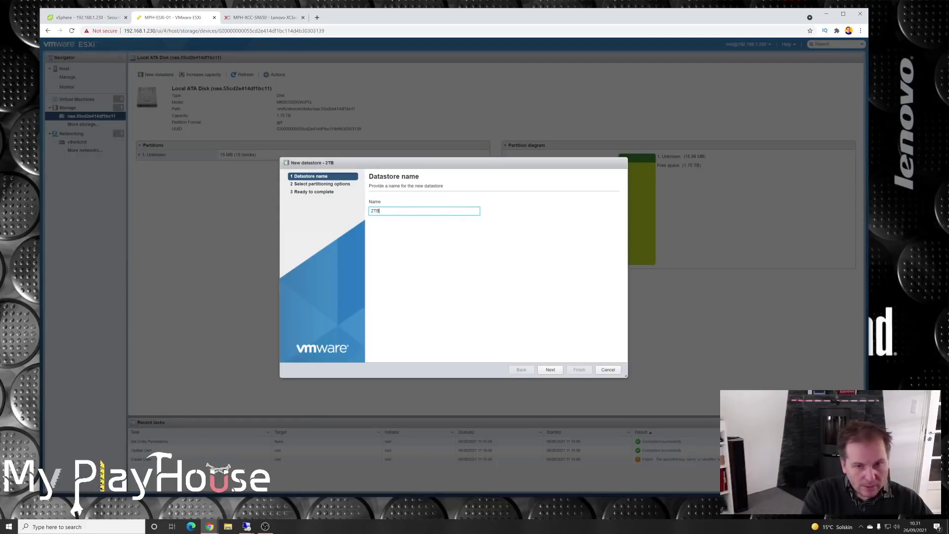
pyautogui.press('BackSpace')
pyautogui.press('BackSpace')
pyautogui.press('BackSpace')
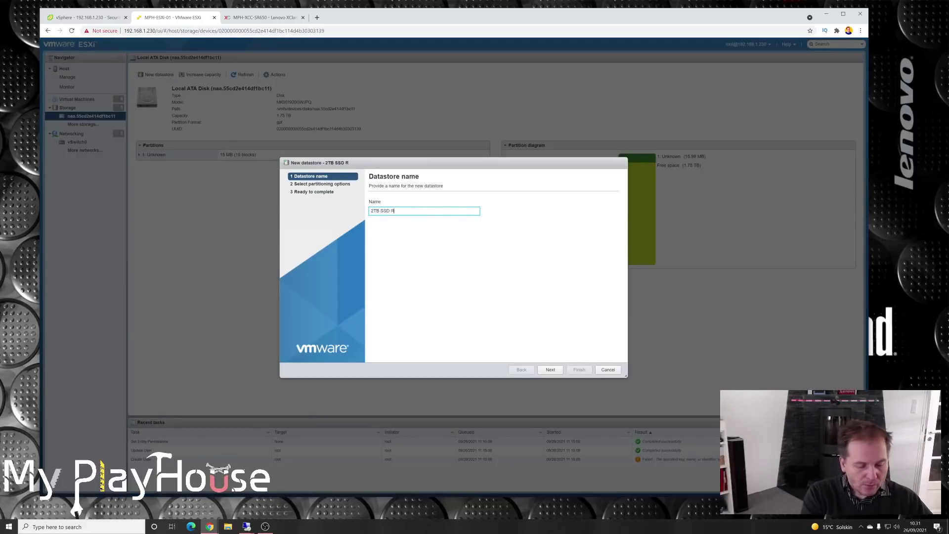
pyautogui.write('R0')
pyautogui.click(550, 370)
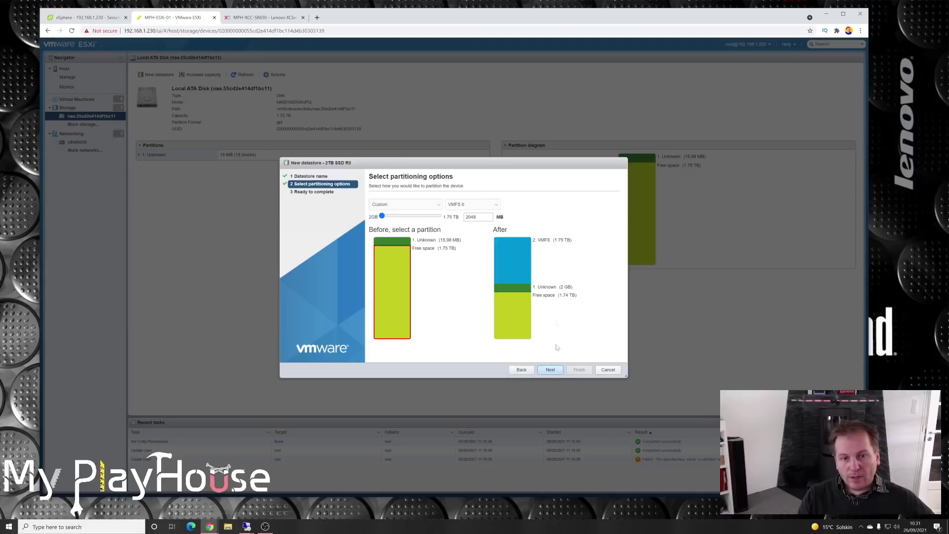
# - Set the SSD datastore to use the full disk with VMFS 6, finish it and agree to erase the disk
pyautogui.click(439, 205)
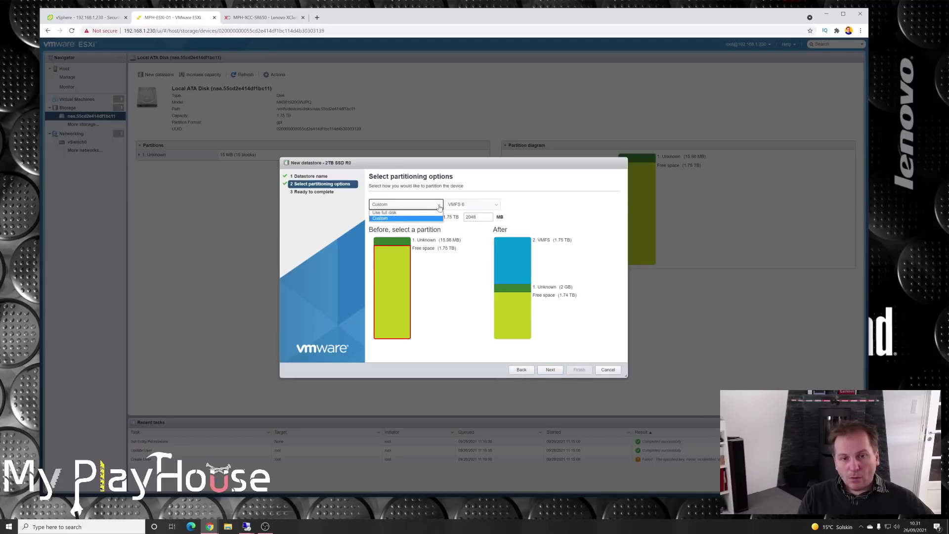
pyautogui.click(404, 212)
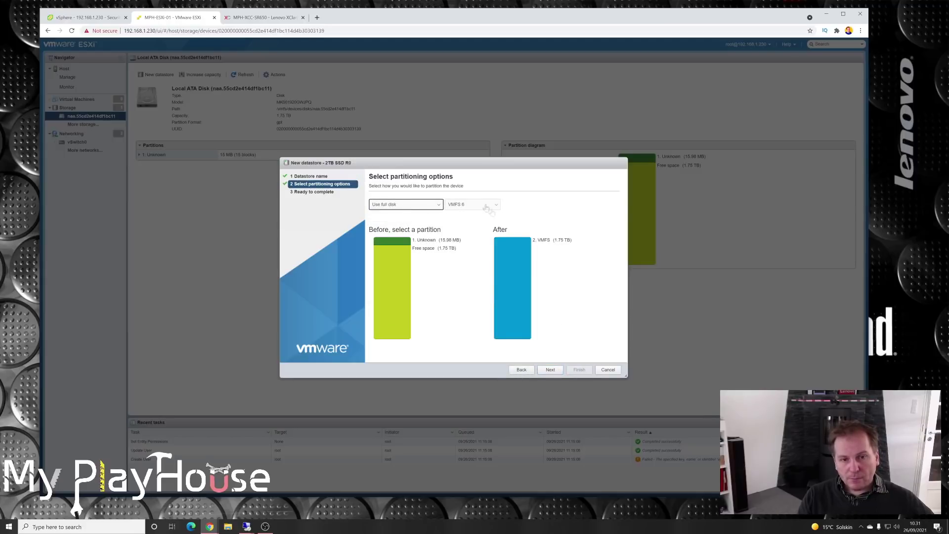
pyautogui.click(550, 370)
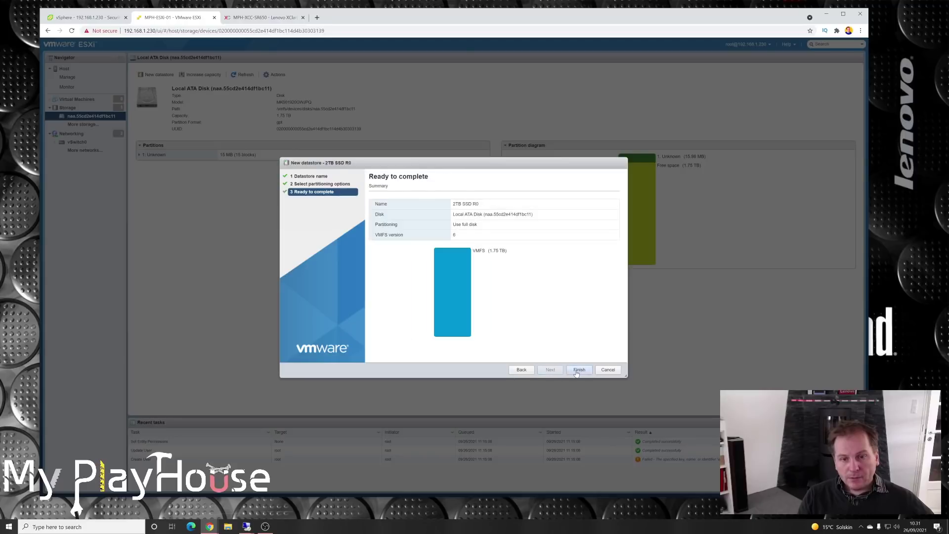
pyautogui.click(578, 371)
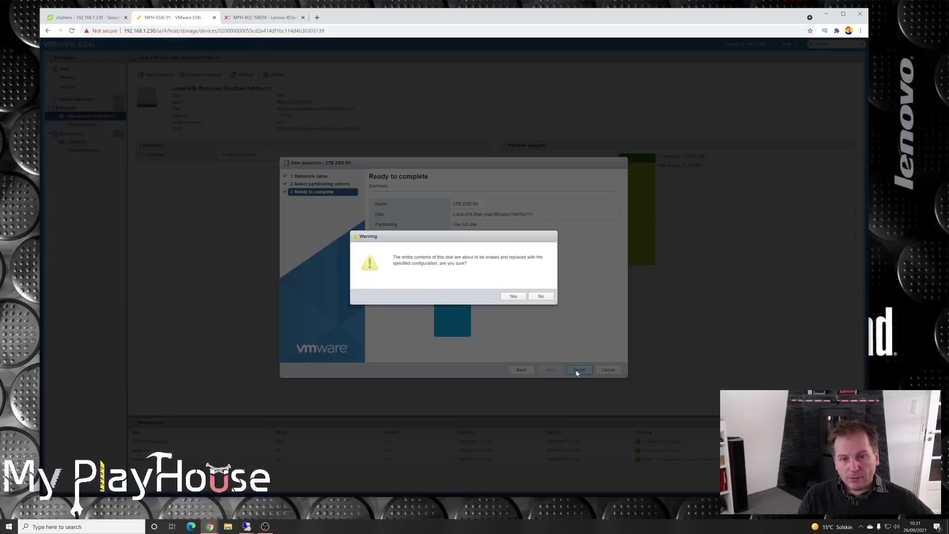
pyautogui.click(513, 298)
# - Switch to the XClarity Controller to check the RAID array configuration and drive inventory, and return to the ESXi host client
pyautogui.hotkey('ctrl', 'Tab')
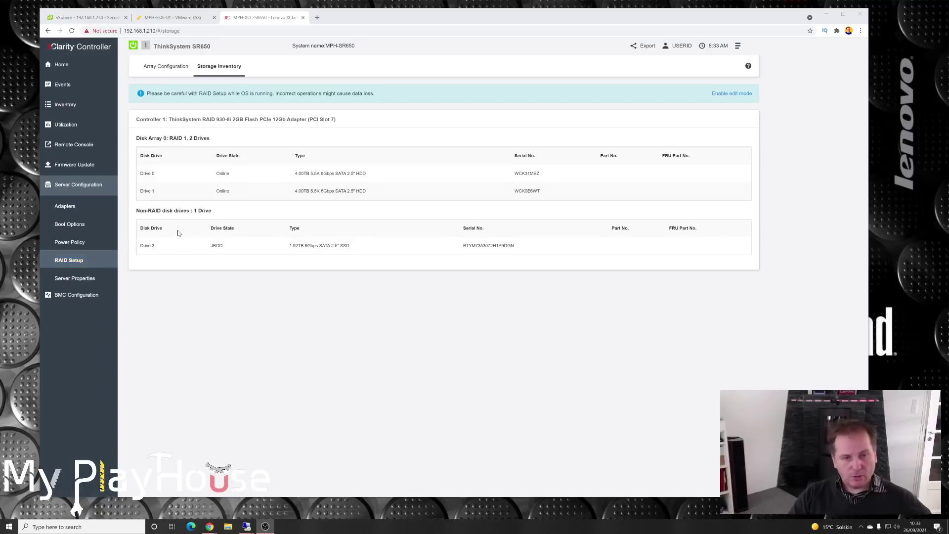
pyautogui.click(168, 69)
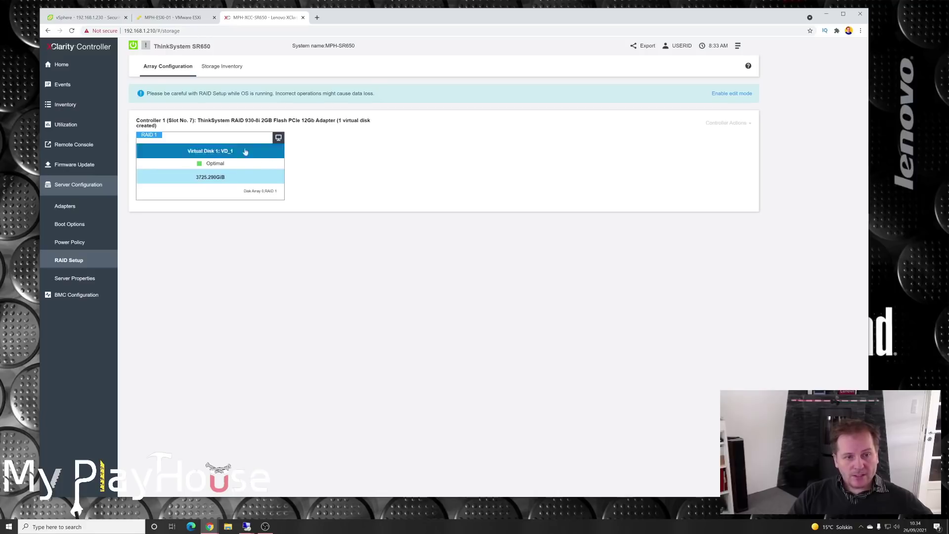
pyautogui.click(215, 68)
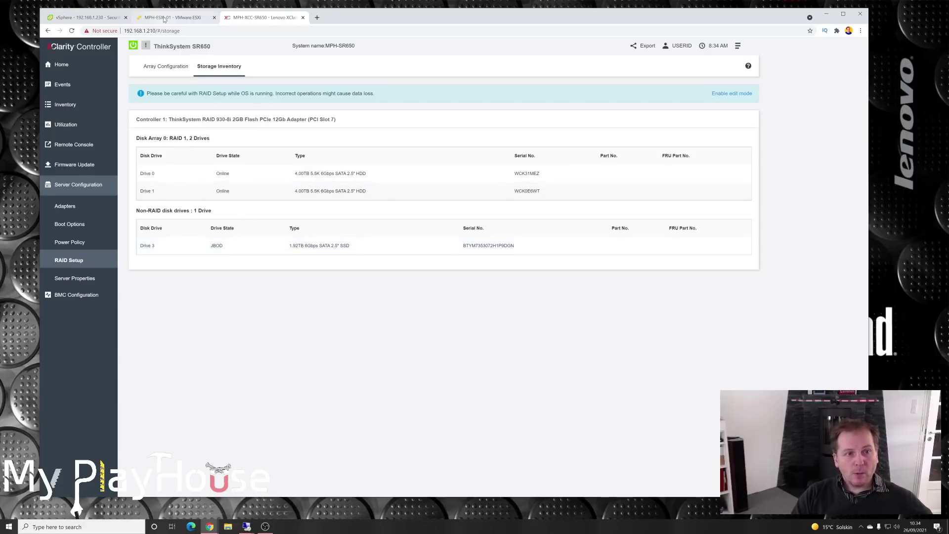
pyautogui.click(164, 18)
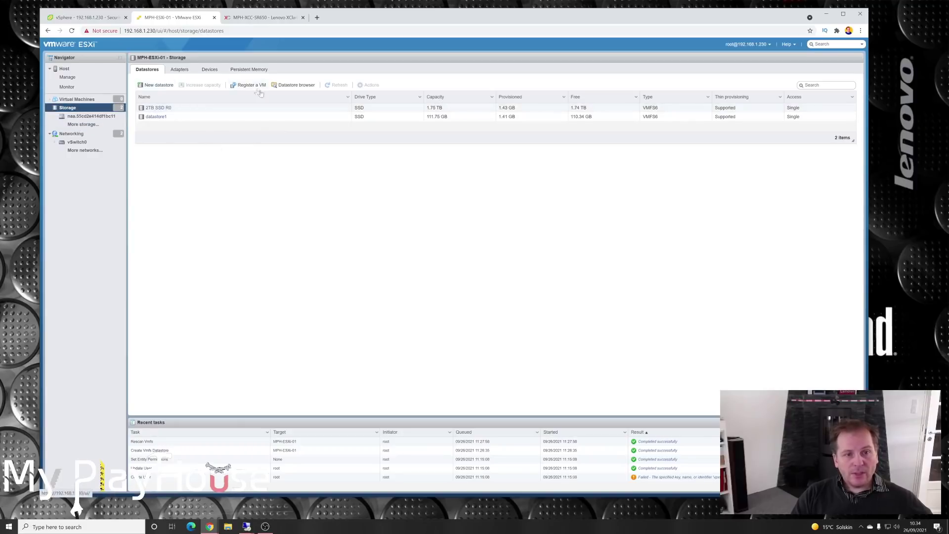
# - Start a new datastore named 4TB HDD R1 on the 3.64 TB local Lenovo disk
pyautogui.click(209, 70)
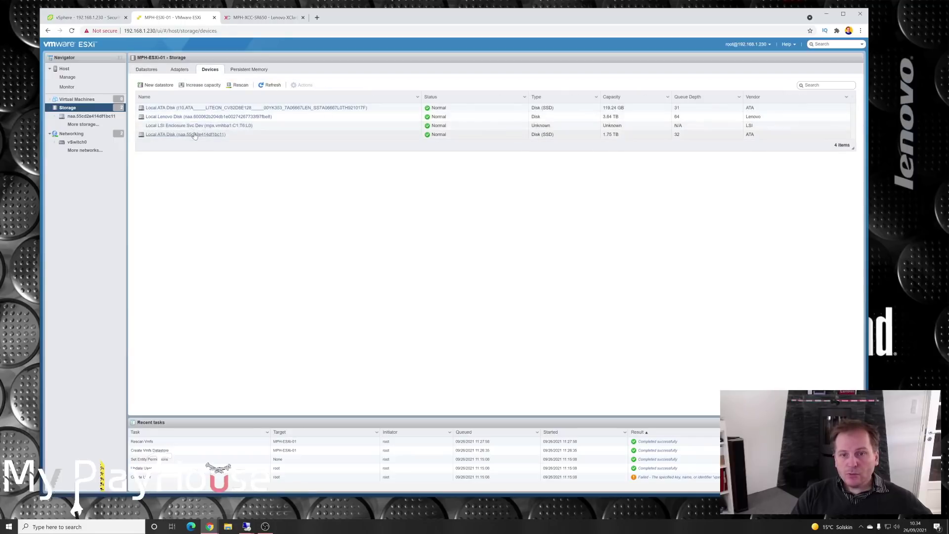
pyautogui.click(241, 118)
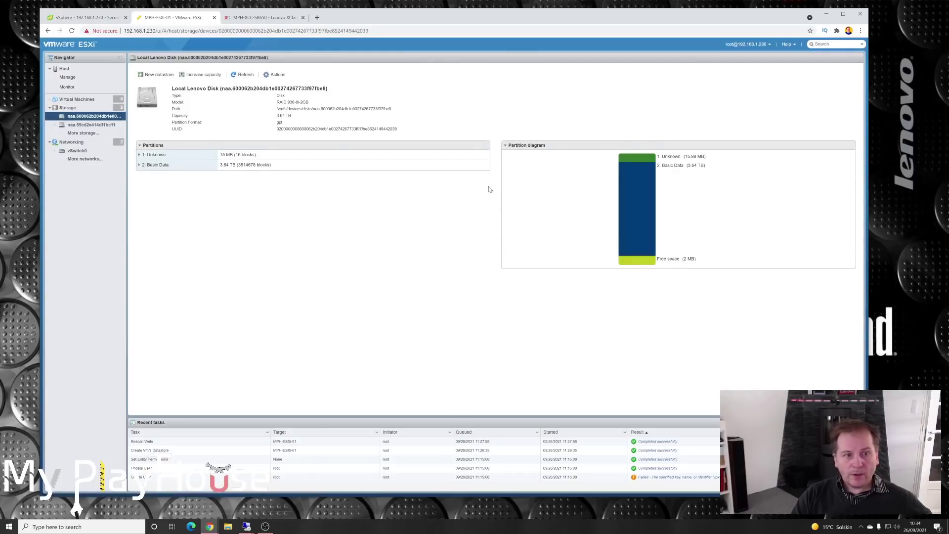
pyautogui.click(157, 75)
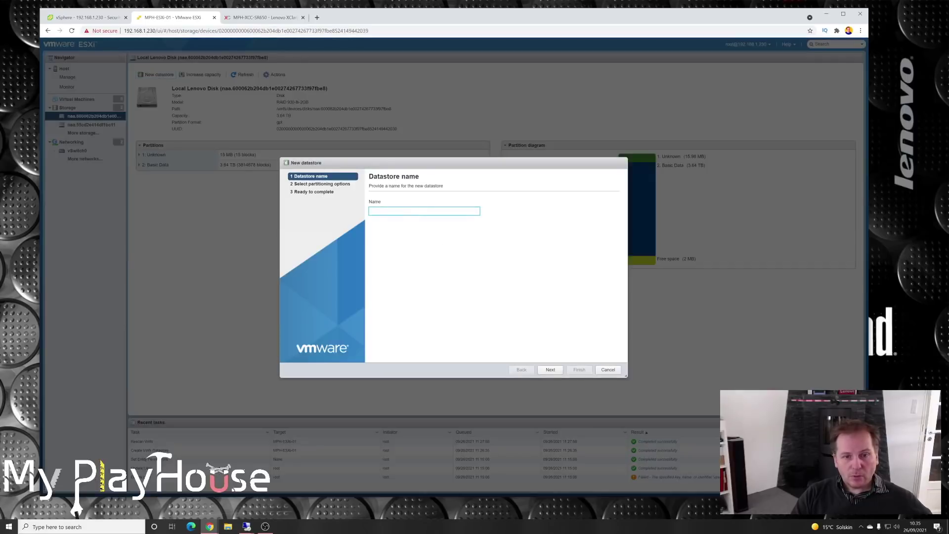
pyautogui.write('4TB HDD R1')
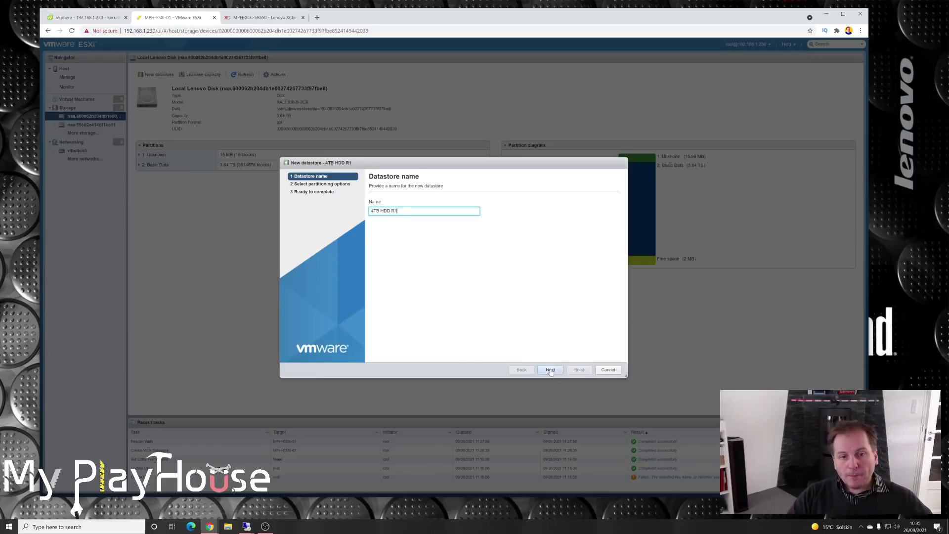
pyautogui.click(550, 369)
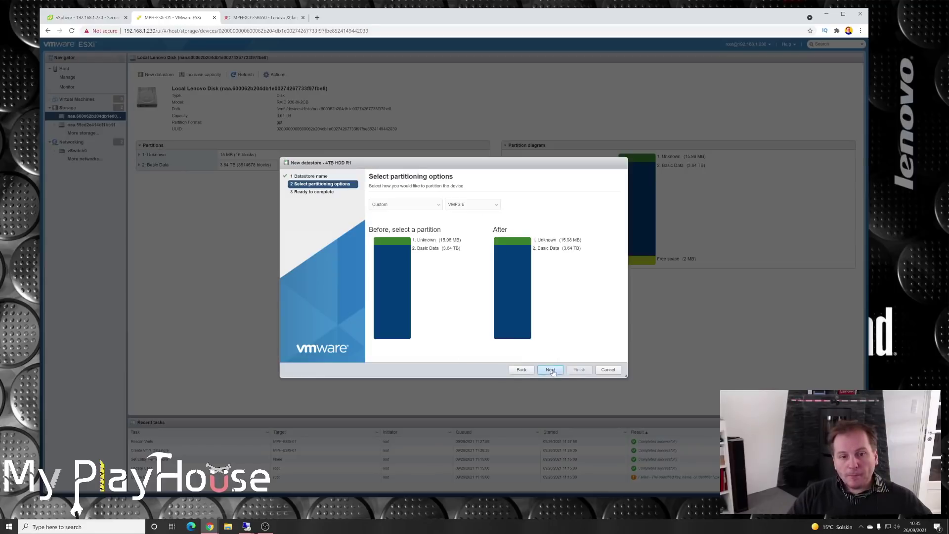
# - Set the HDD datastore to use the full disk with VMFS 6, finish it and agree to erase the disk
pyautogui.click(435, 206)
pyautogui.click(388, 213)
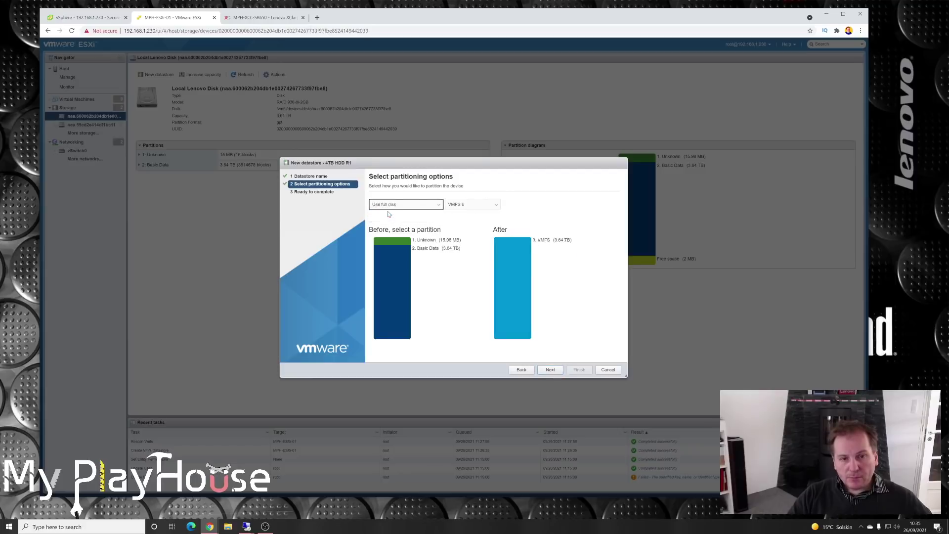
pyautogui.click(550, 369)
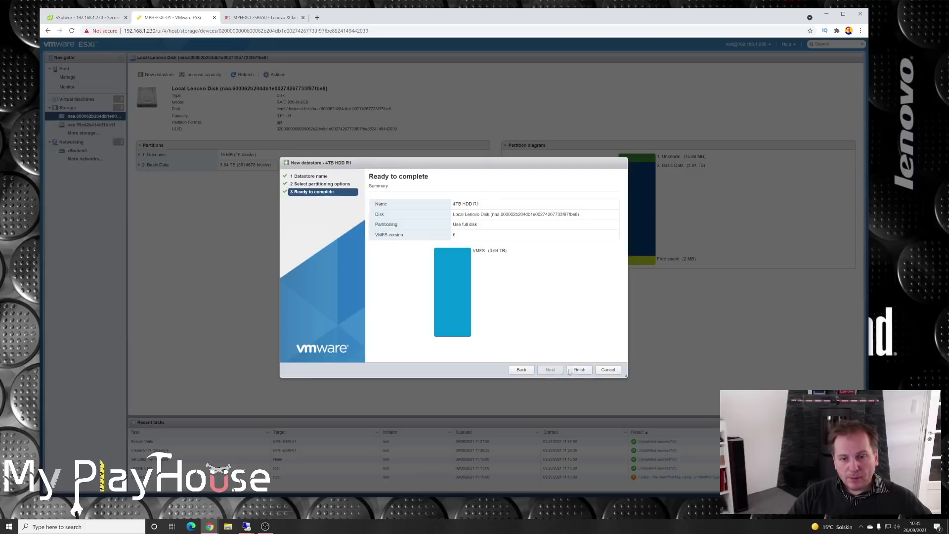
pyautogui.click(579, 369)
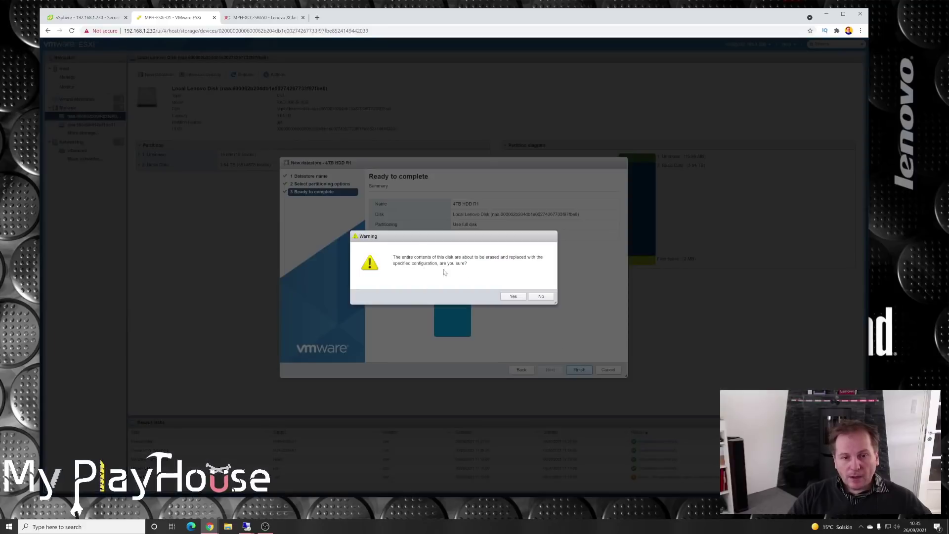
pyautogui.click(513, 296)
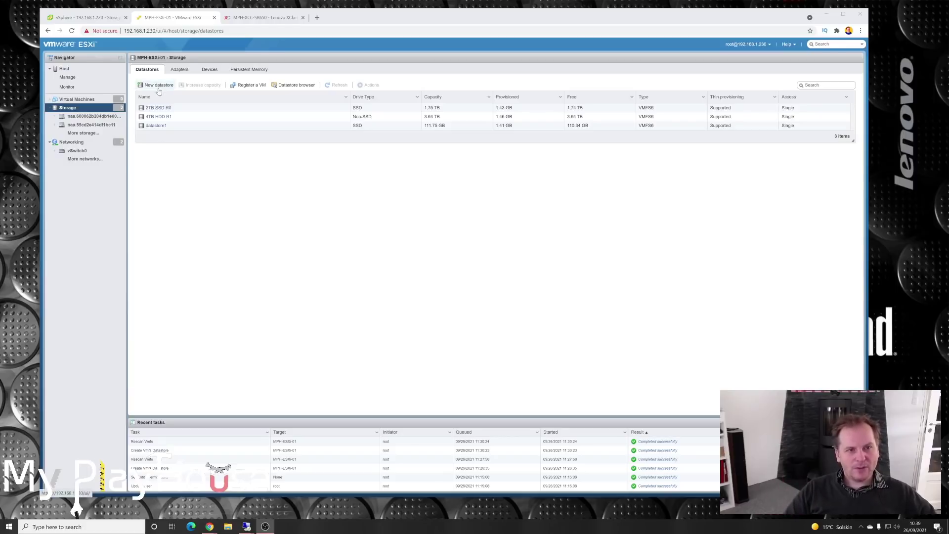
# - Enable software iSCSI in the host's storage adapter configuration and expand its name and alias section
pyautogui.click(178, 70)
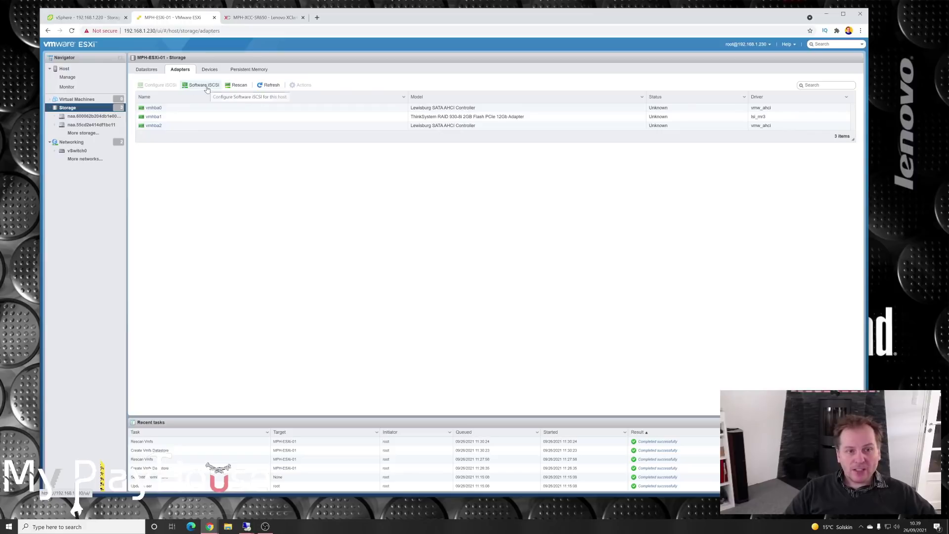
pyautogui.click(204, 86)
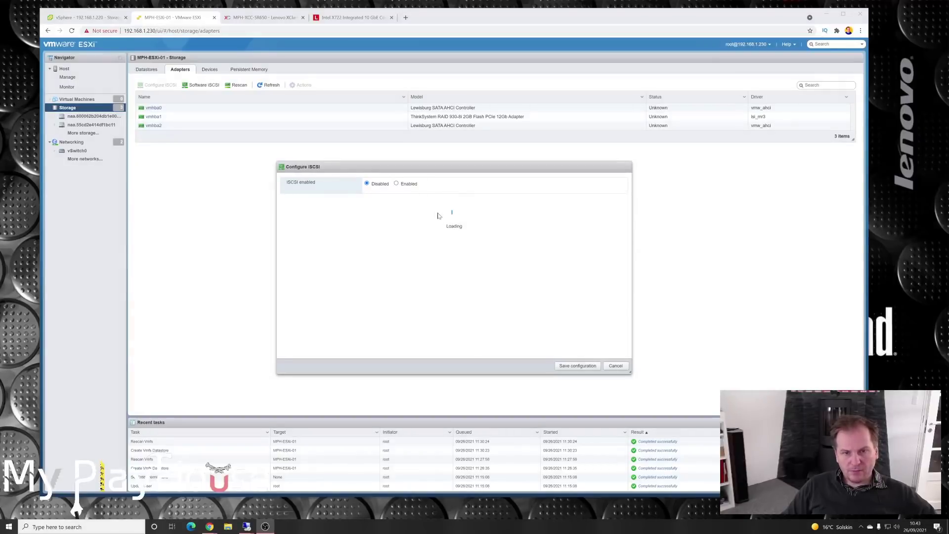
pyautogui.click(397, 184)
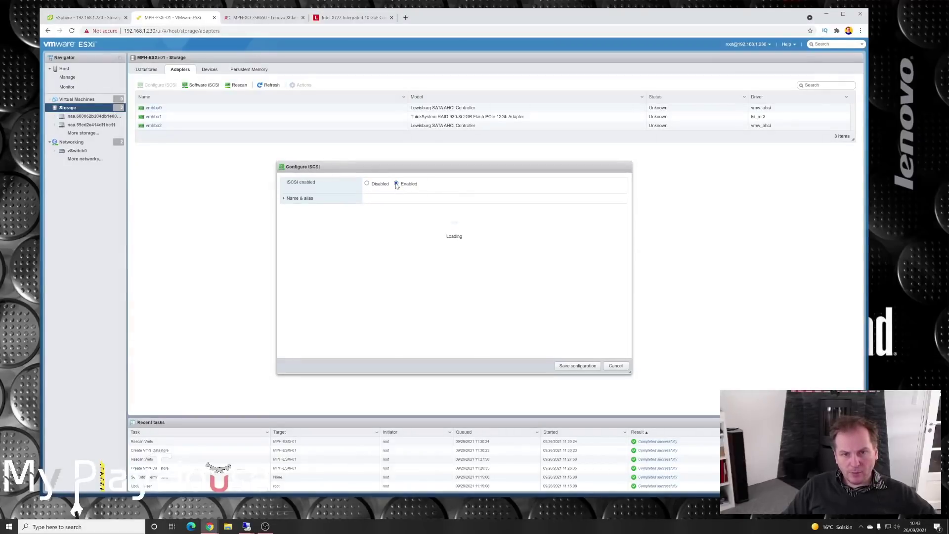
pyautogui.click(284, 200)
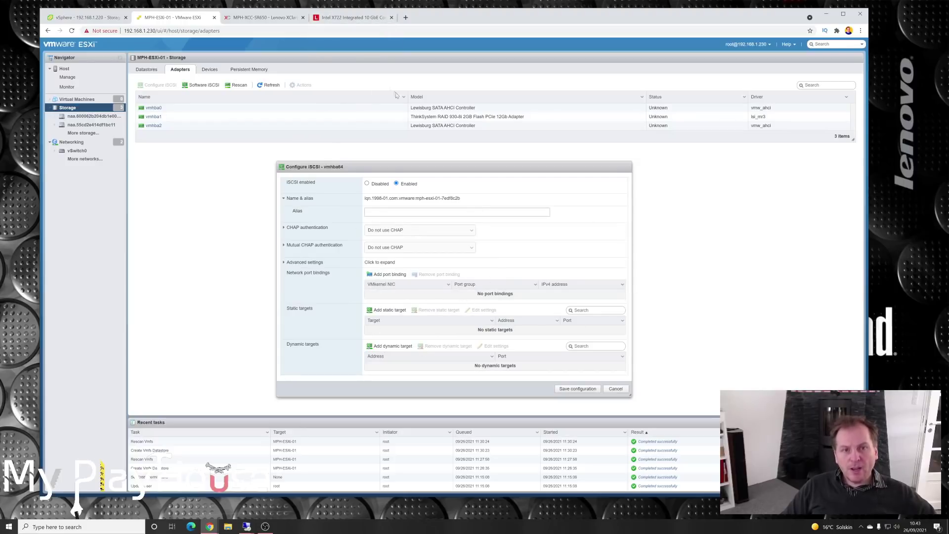
# - Switch to the Lenovo Press product guide and examine the Intel X722 integrated 10 GbE controller information
pyautogui.click(359, 18)
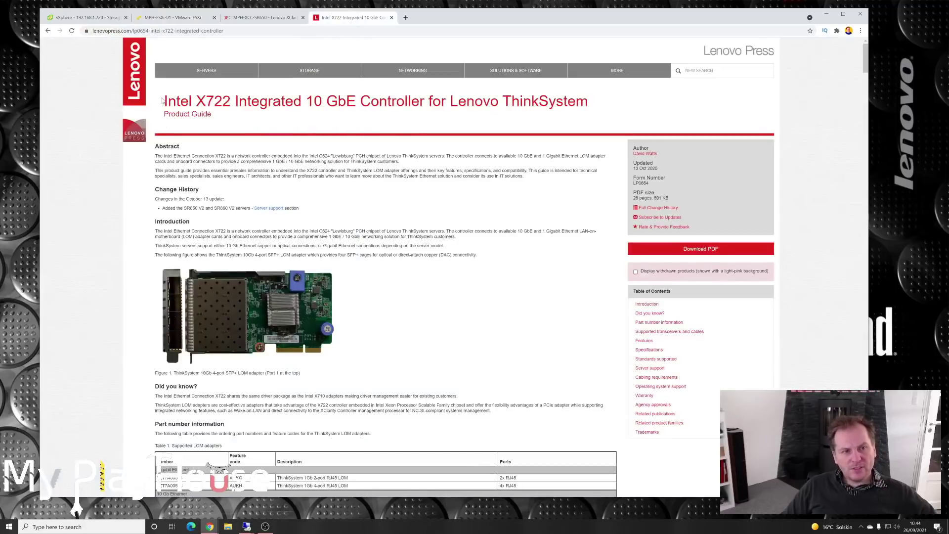
pyautogui.moveTo(163, 101); pyautogui.dragTo(231, 101)
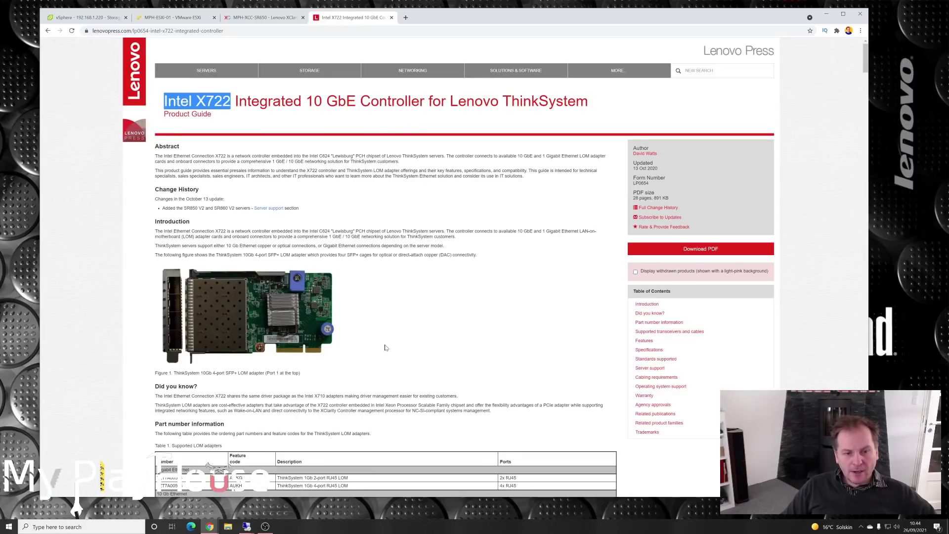
# - Return to the ESXi host and bind vmk0 of the Management Network to the software iSCSI configuration
pyautogui.scroll(-2, 386, 348)
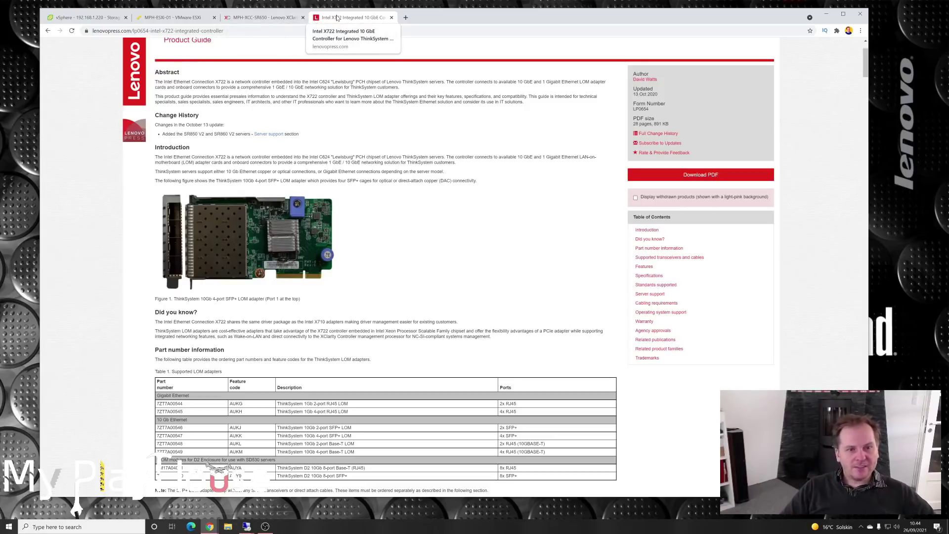
pyautogui.hotkey('ctrl', '2')
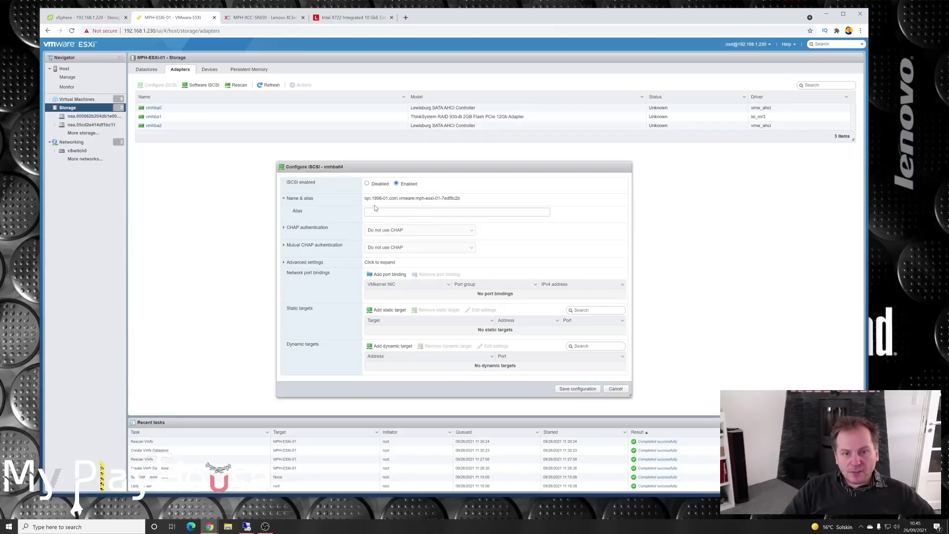
pyautogui.moveTo(399, 198); pyautogui.dragTo(464, 207)
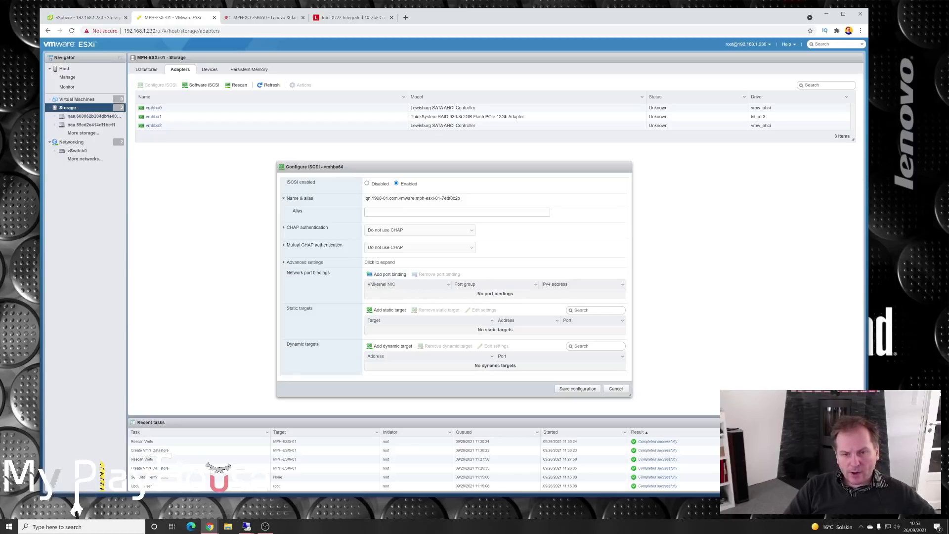
pyautogui.click(389, 275)
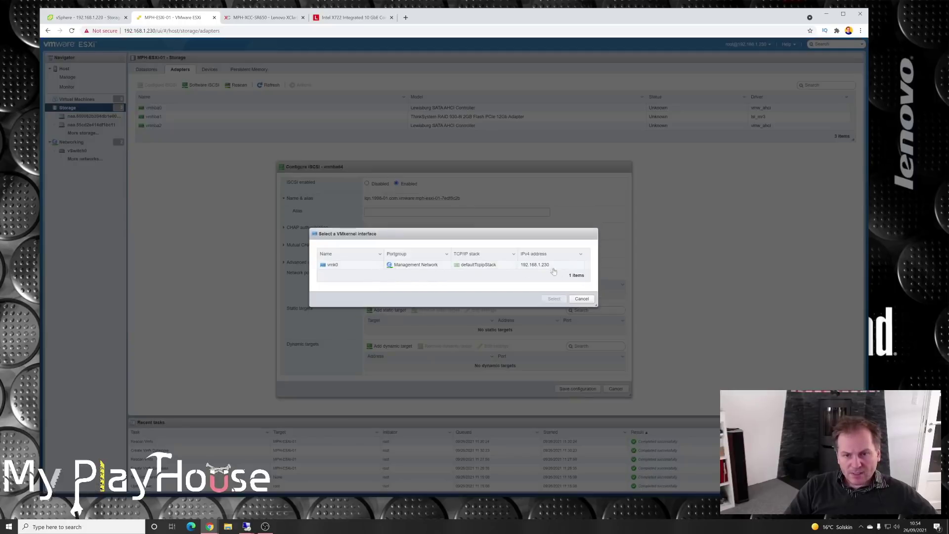
pyautogui.click(418, 264)
pyautogui.click(554, 298)
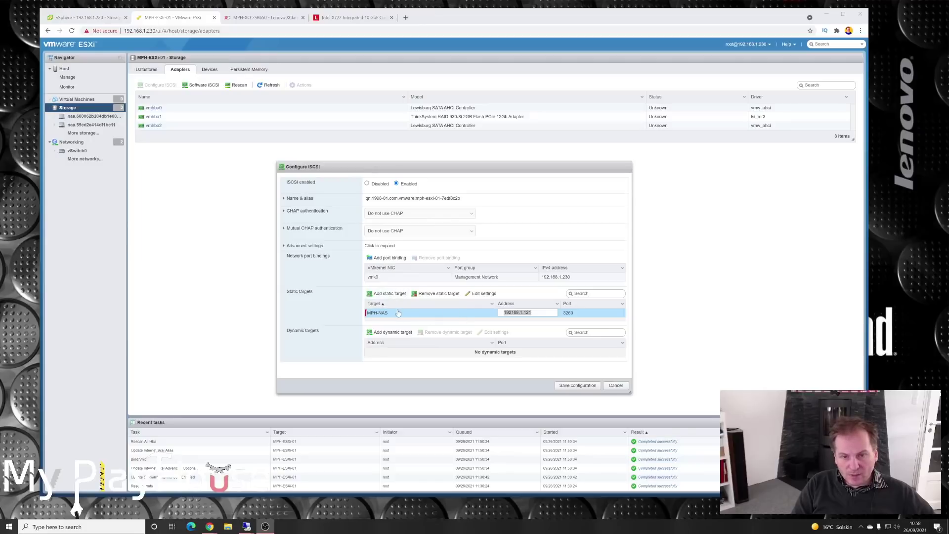
# - Clear the address and name of the MPH-NAS static target in the iSCSI configuration
pyautogui.press('BackSpace')
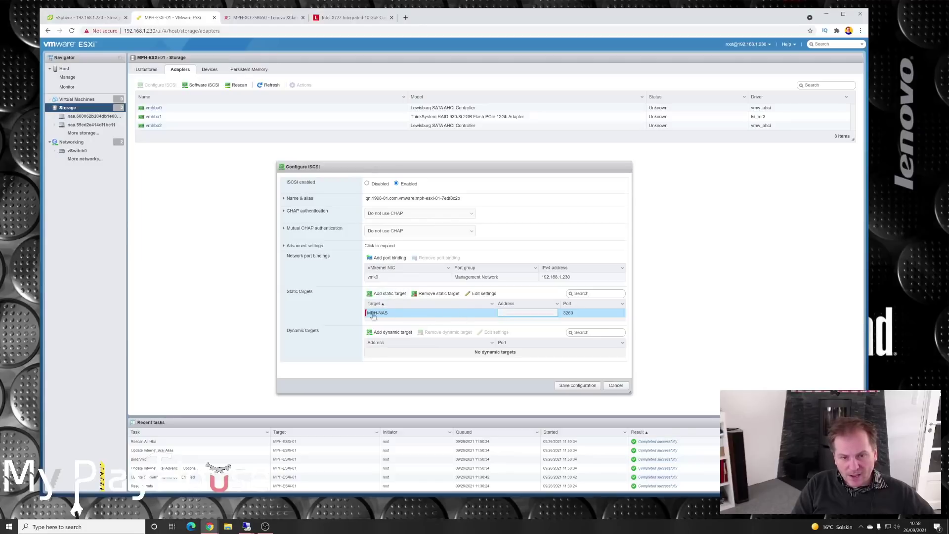
pyautogui.click(390, 313)
pyautogui.hotkey('ctrl', 'a')
pyautogui.press('BackSpace')
pyautogui.press('Return')
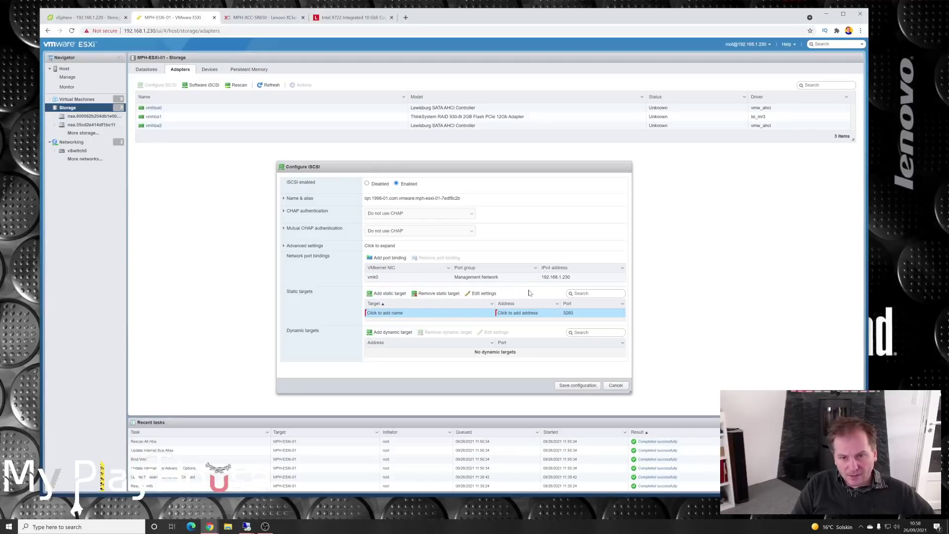
# - Try to add a dynamic iSCSI target with the address 192.168.1.121
pyautogui.click(392, 333)
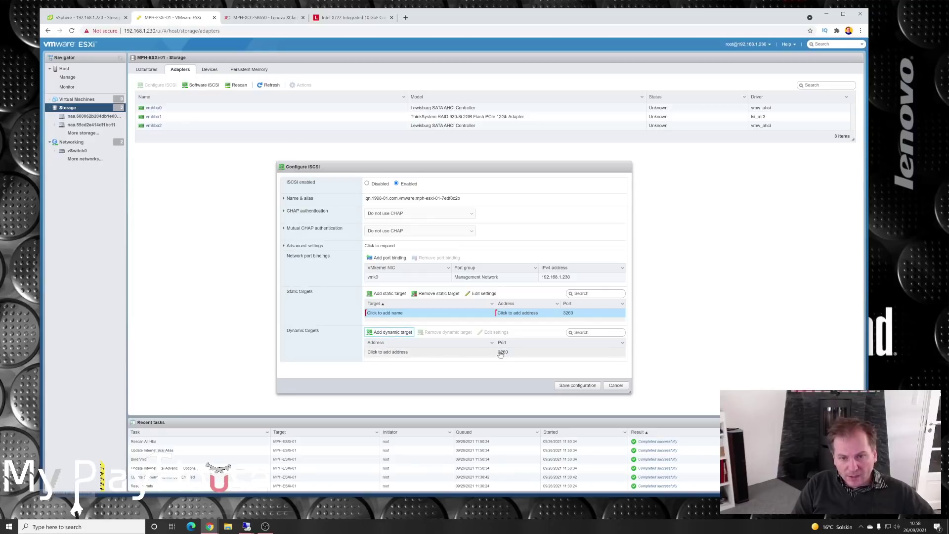
pyautogui.click(427, 354)
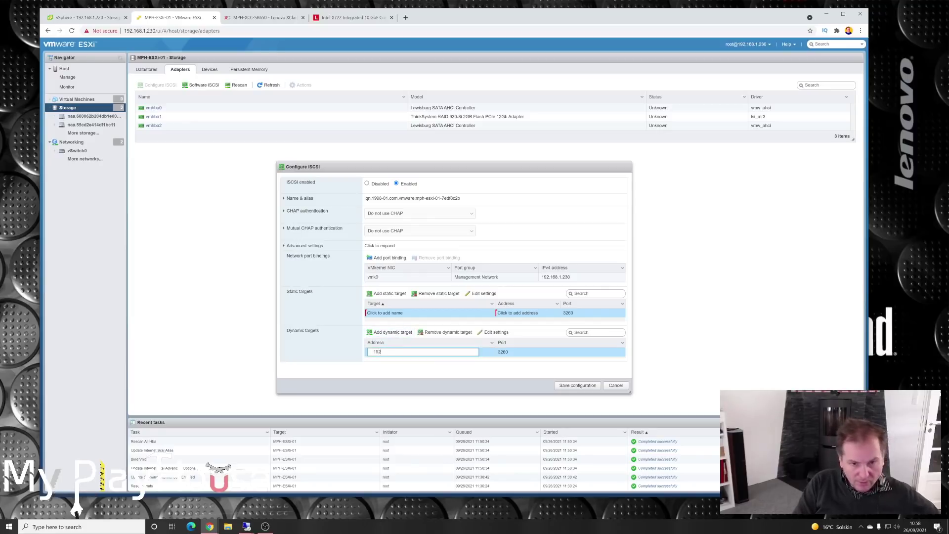
pyautogui.write('192.162.')
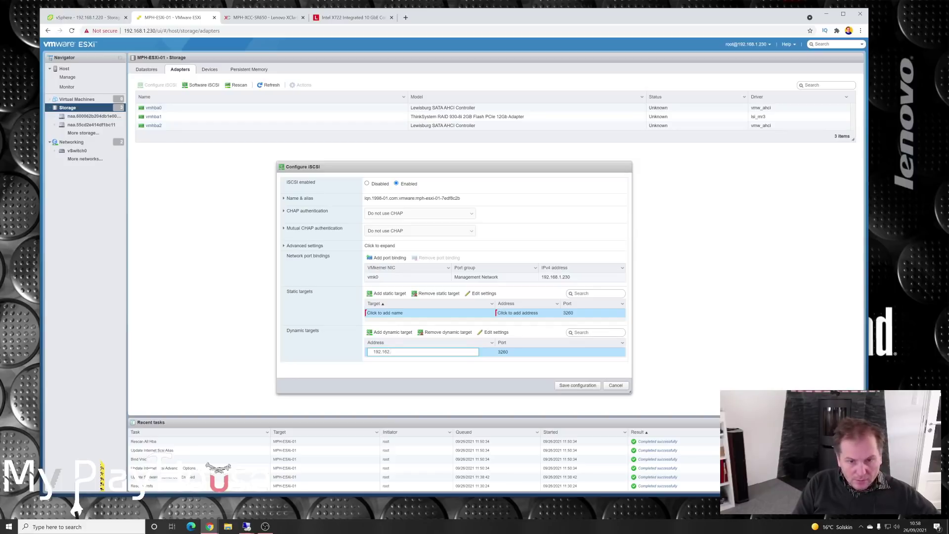
pyautogui.write('1.121')
pyautogui.press('Return')
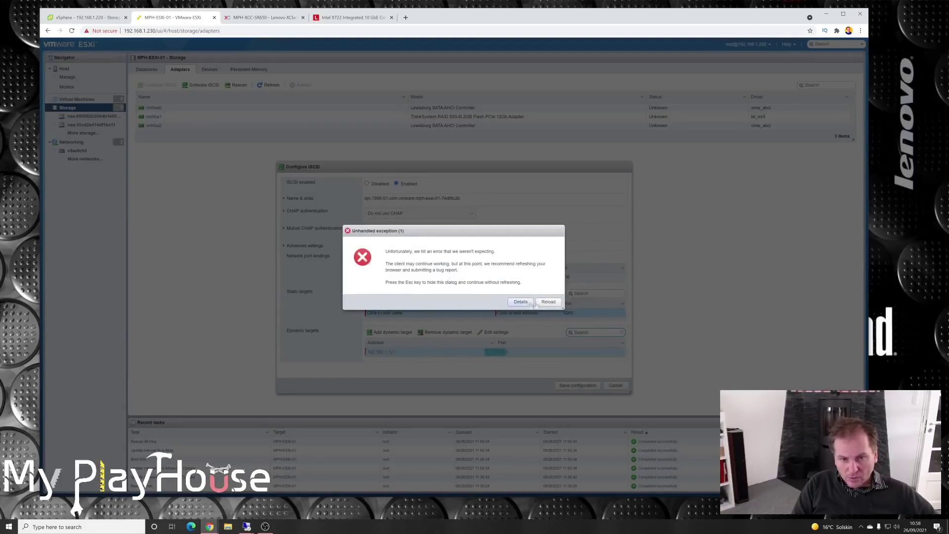
# - Reload the ESXi web client and log in as root with the account password
pyautogui.click(550, 303)
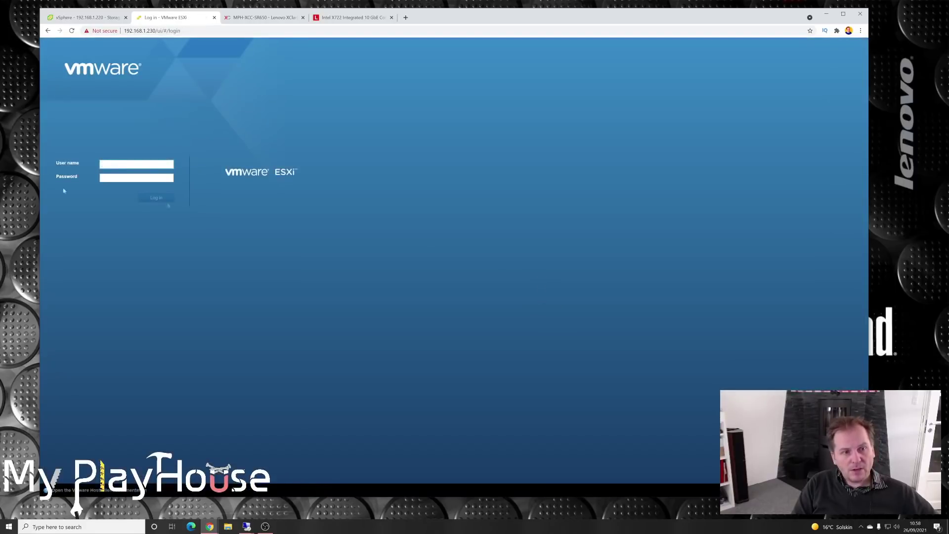
pyautogui.write('root')
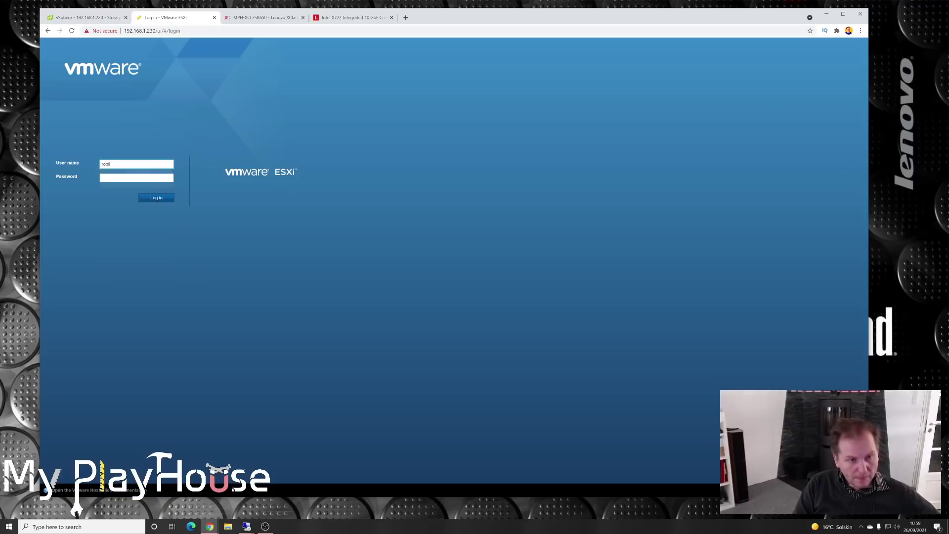
pyautogui.press('Return')
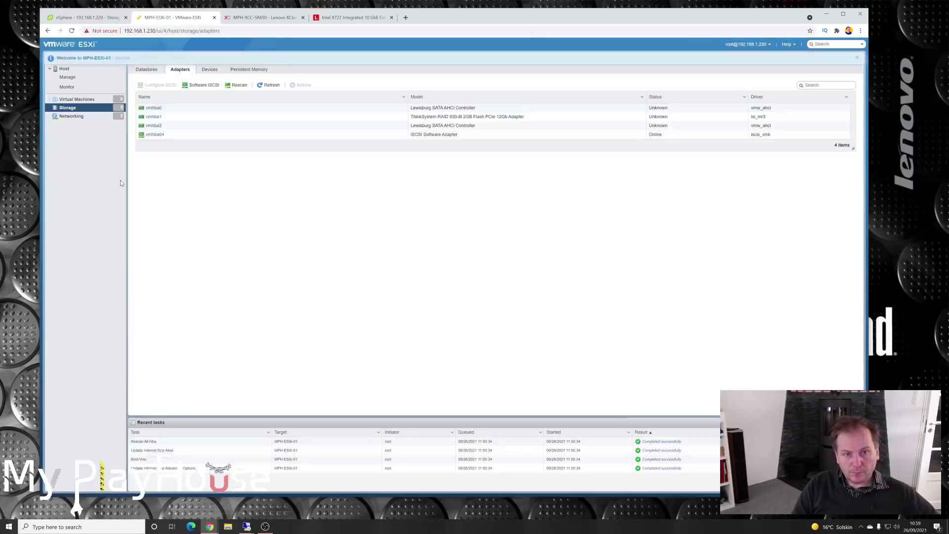
# - Add 192.168.1.121 as a dynamic target in the software iSCSI settings and save the configuration
pyautogui.doubleClick(475, 136)
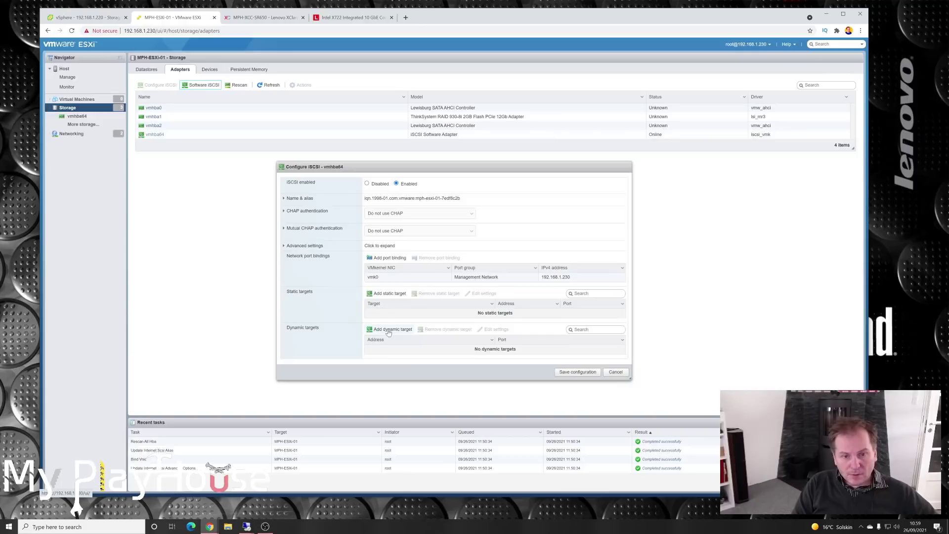
pyautogui.click(407, 350)
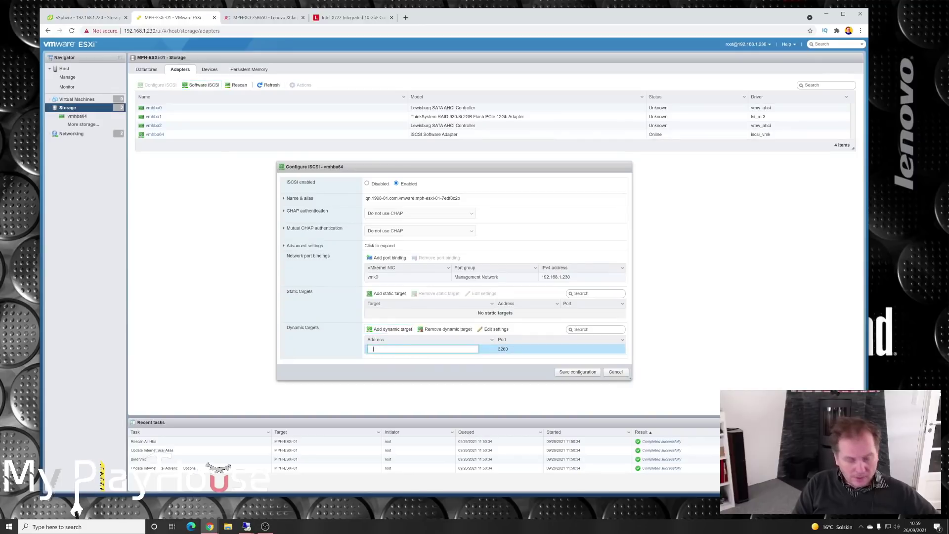
pyautogui.write('192.168.1.121')
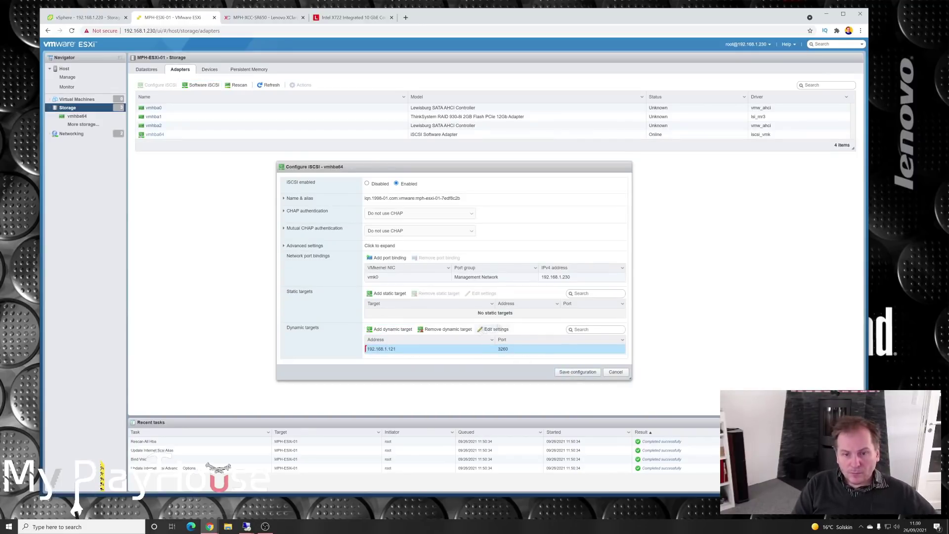
pyautogui.click(578, 372)
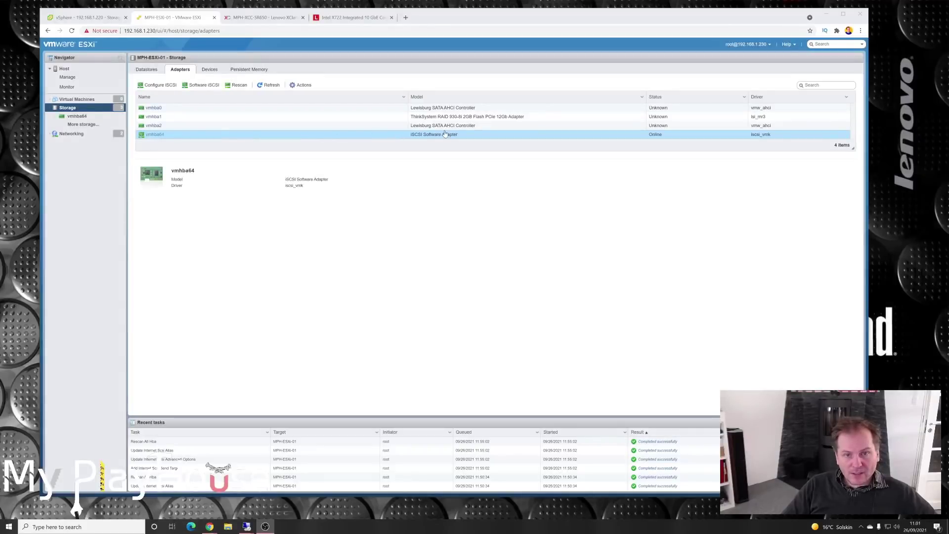
# - Check the details of the iSCSI software adapter vmhba64 and select it in the adapter list
pyautogui.click(169, 126)
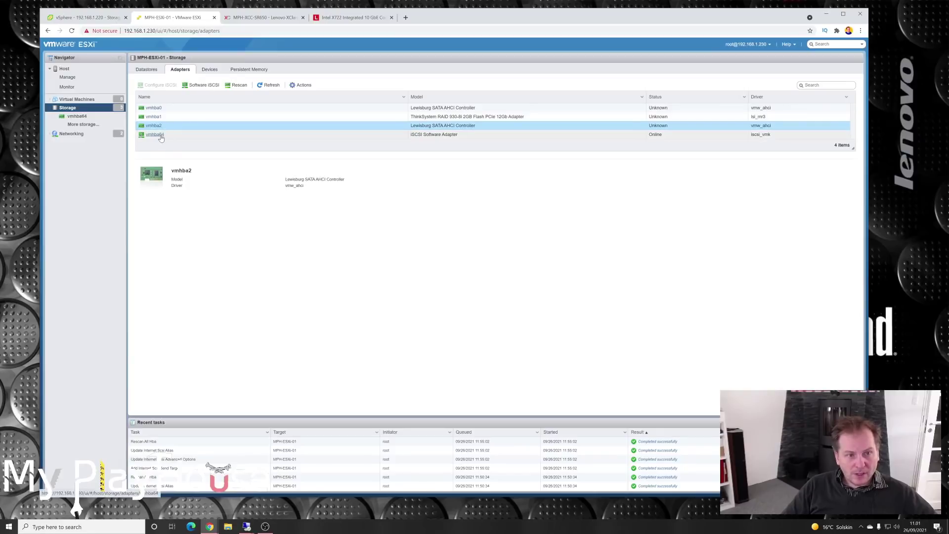
pyautogui.click(155, 135)
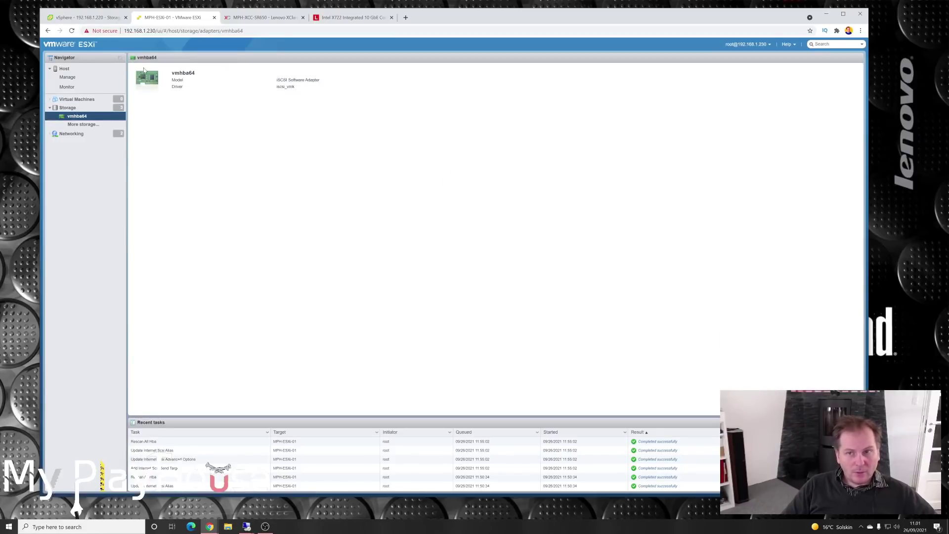
pyautogui.click(80, 125)
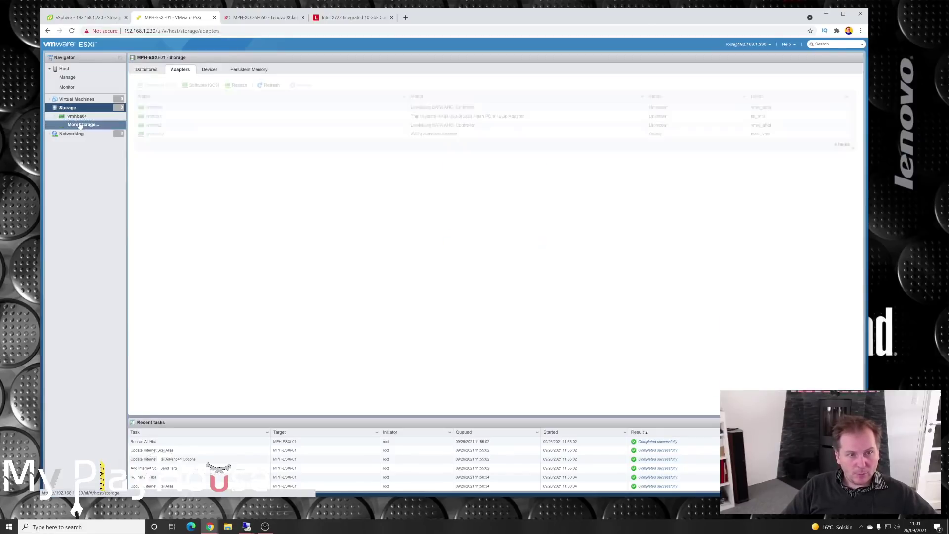
pyautogui.click(217, 137)
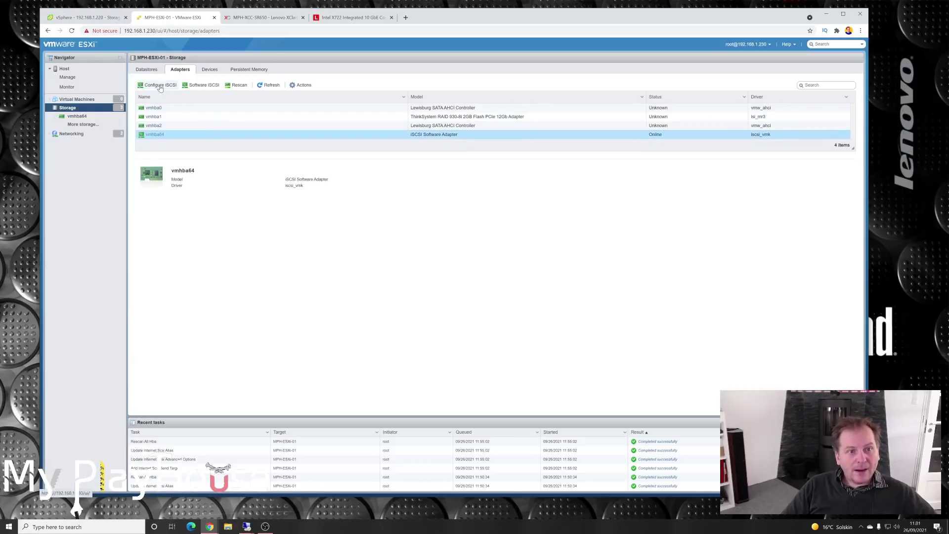
# - Open the iSCSI configuration of vmhba64, add a blank static target entry, and save the configuration
pyautogui.click(159, 86)
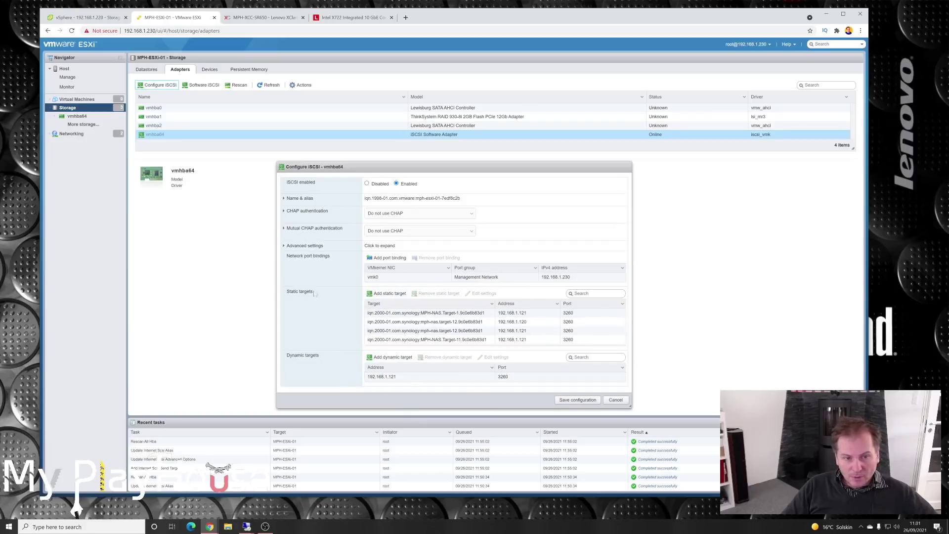
pyautogui.click(390, 293)
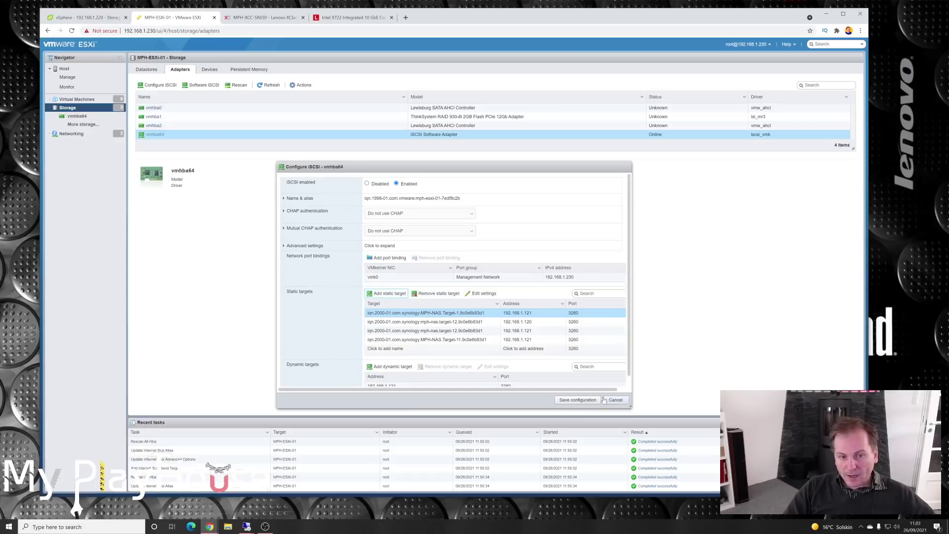
pyautogui.click(576, 400)
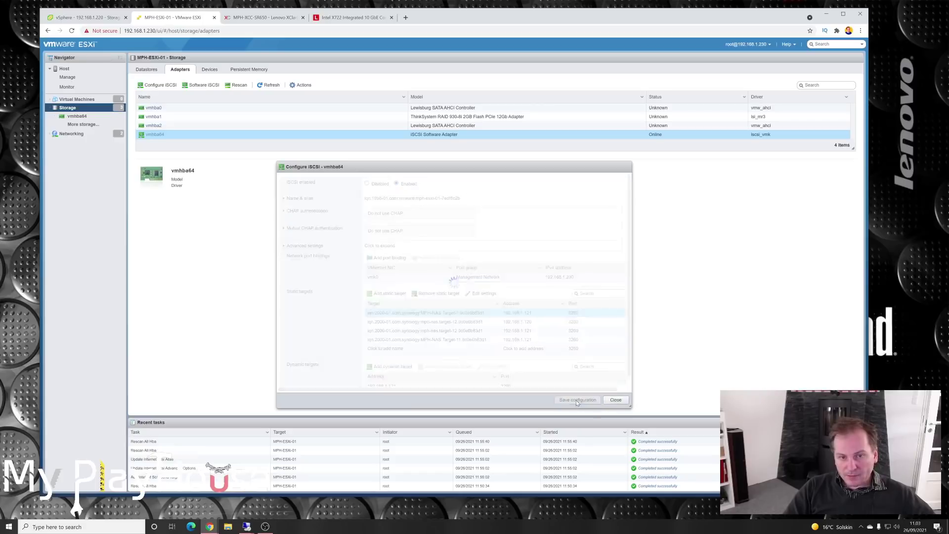
# - Inspect the degraded Synology iSCSI disk in the host's storage devices and open the MPH-iSCSI-LUN01 datastore
pyautogui.click(209, 70)
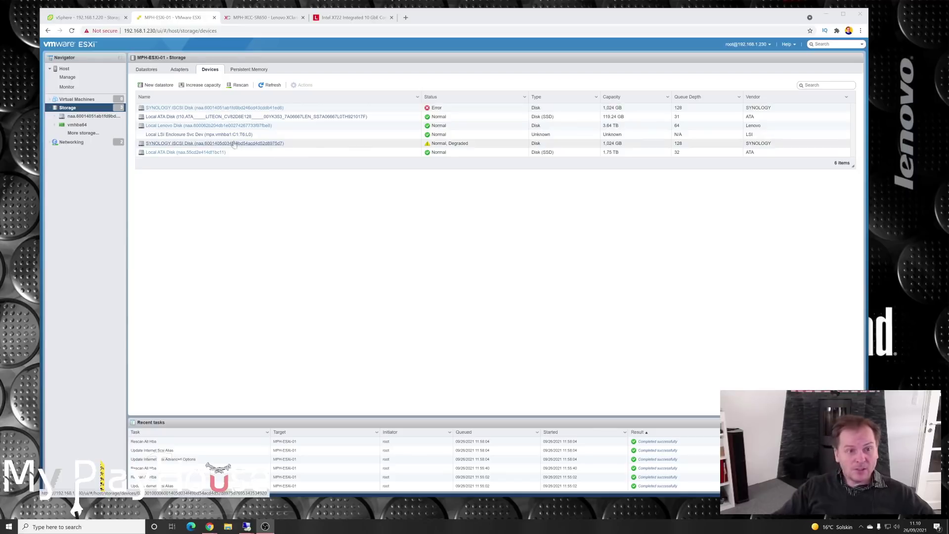
pyautogui.click(181, 144)
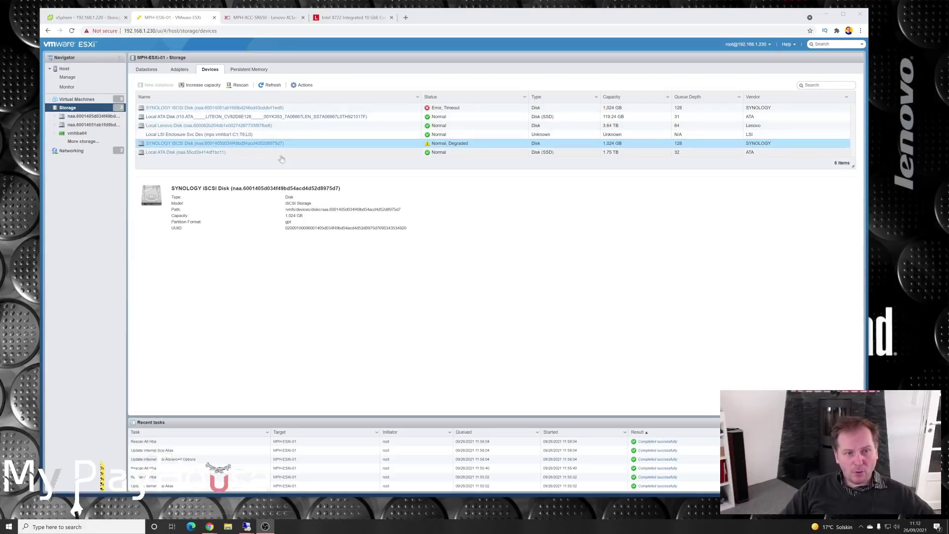
pyautogui.click(147, 70)
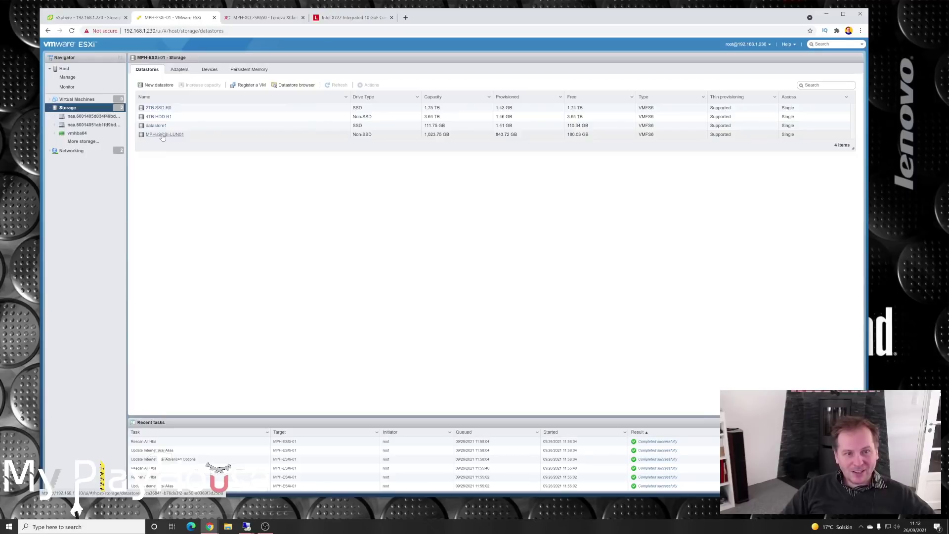
pyautogui.click(162, 135)
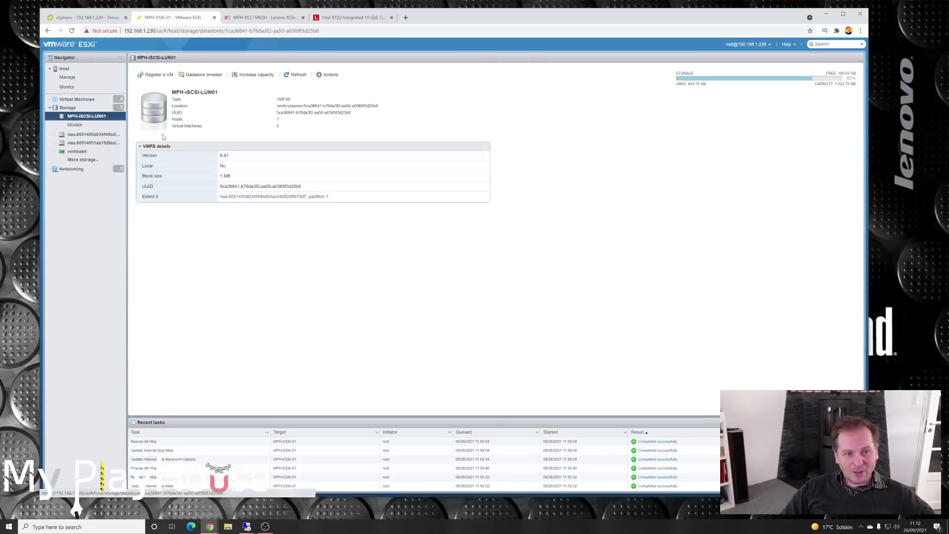
# - Browse the folders stored on the MPH-iSCSI-LUN01 datastore and close the datastore browser
pyautogui.click(197, 74)
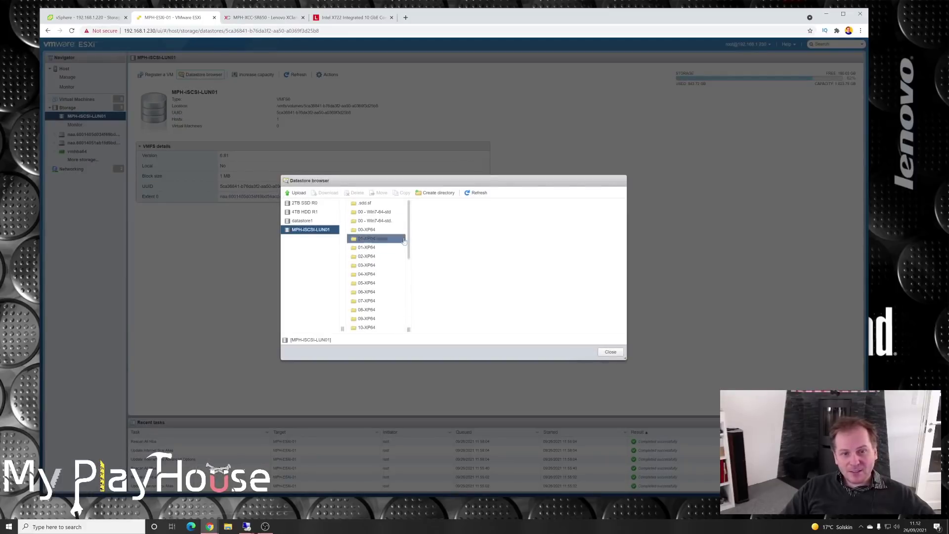
pyautogui.scroll(-2, 410, 242)
pyautogui.scroll(-6, 412, 242)
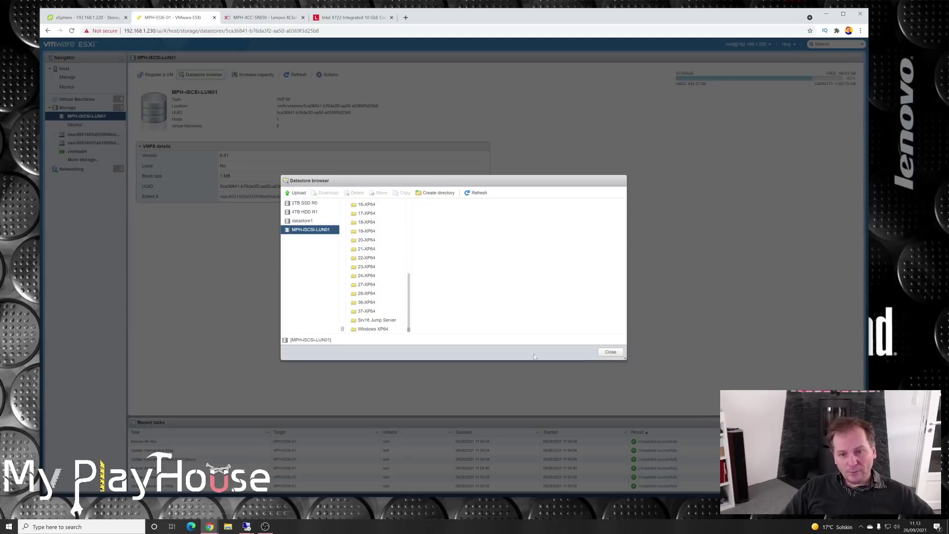
pyautogui.click(611, 352)
# - Switch to the vSphere Client, examine vmhba64's paths on host 192.168.1.230, and expand the Aktive Serveres group under 192.168.1.220
pyautogui.click(76, 18)
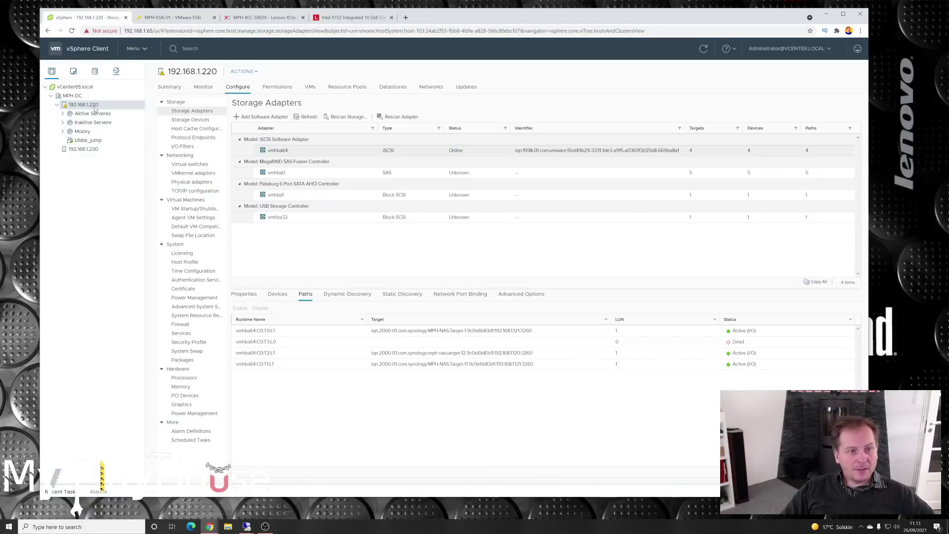
pyautogui.click(81, 150)
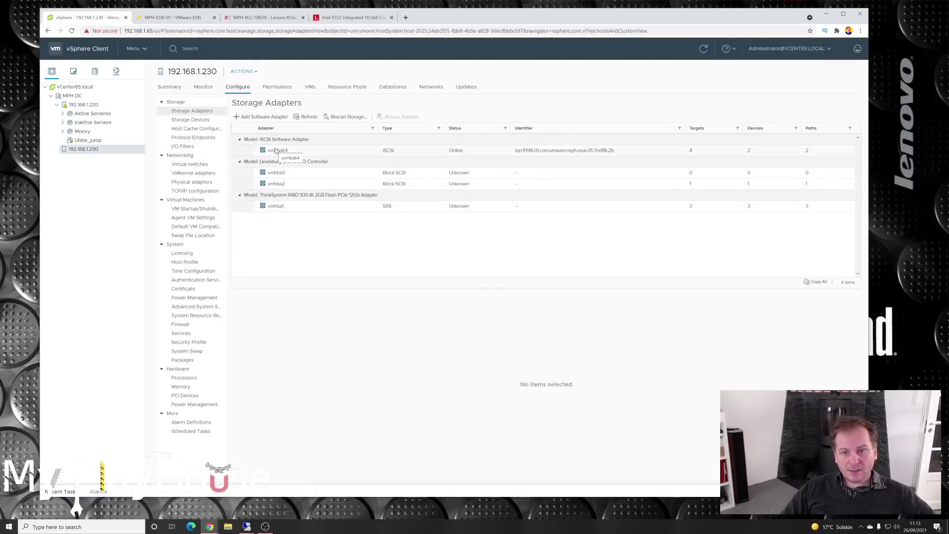
pyautogui.click(276, 151)
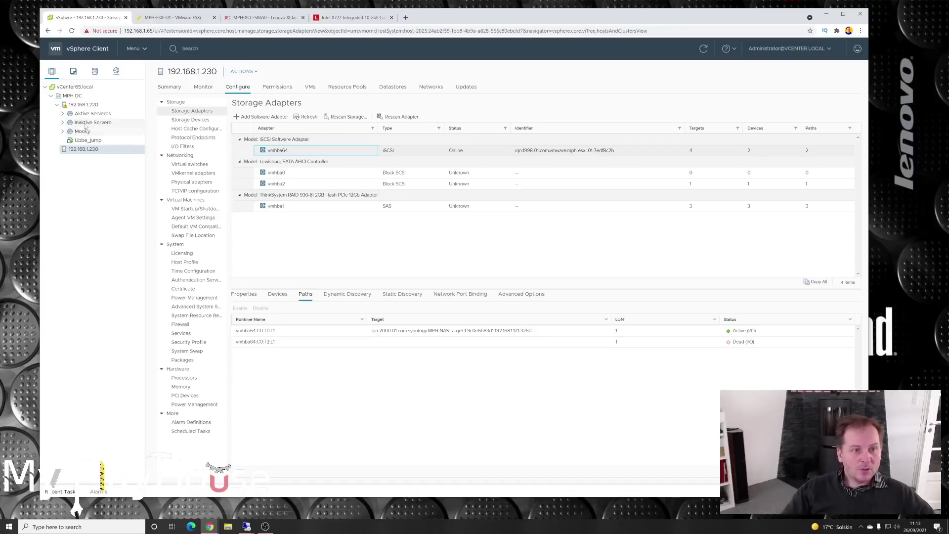
pyautogui.click(62, 114)
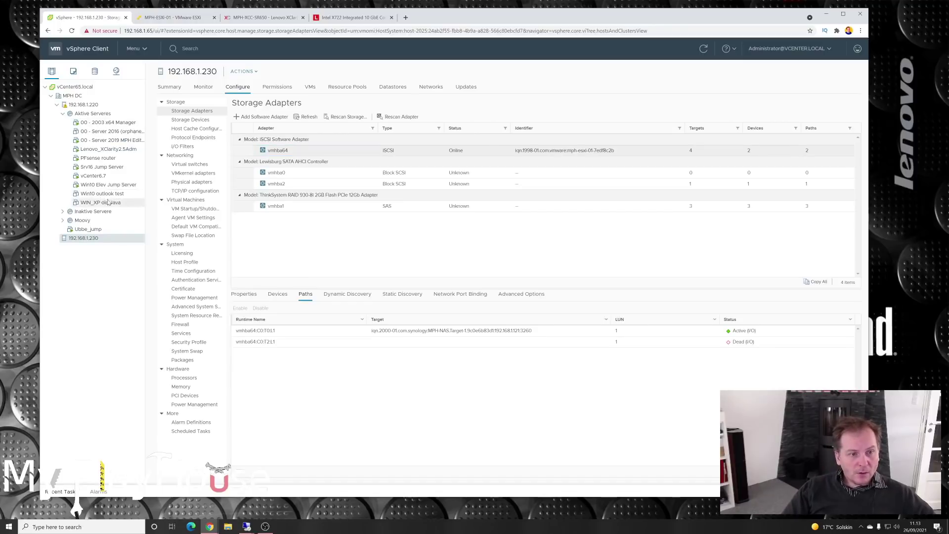
# - Start migrating the Win10 outlook test VM, changing both compute resource and storage, with host 192.168.1.230 as the destination
pyautogui.click(97, 195)
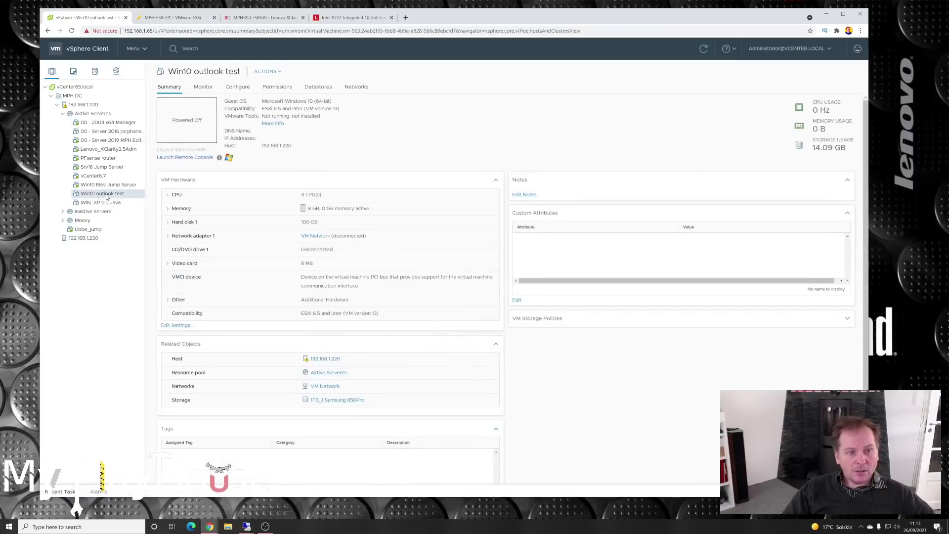
pyautogui.rightClick(106, 195)
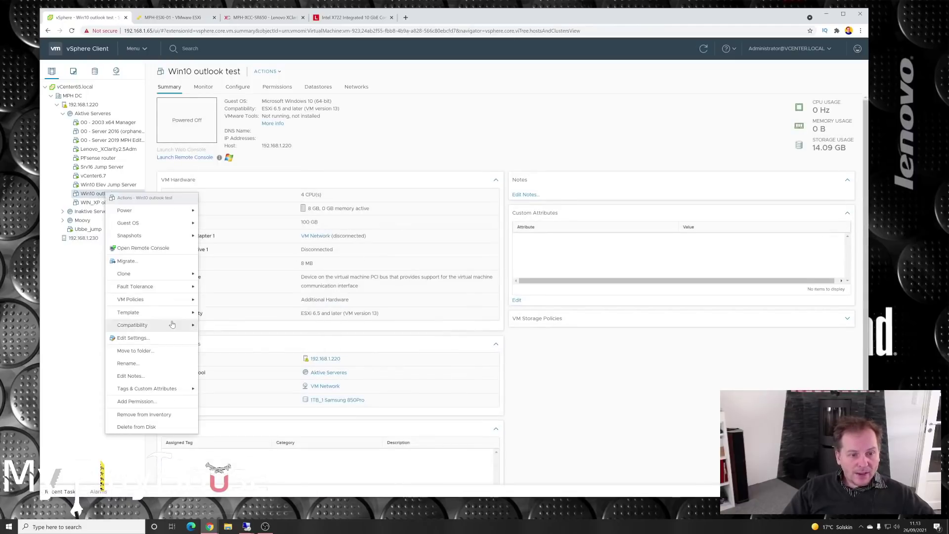
pyautogui.click(127, 261)
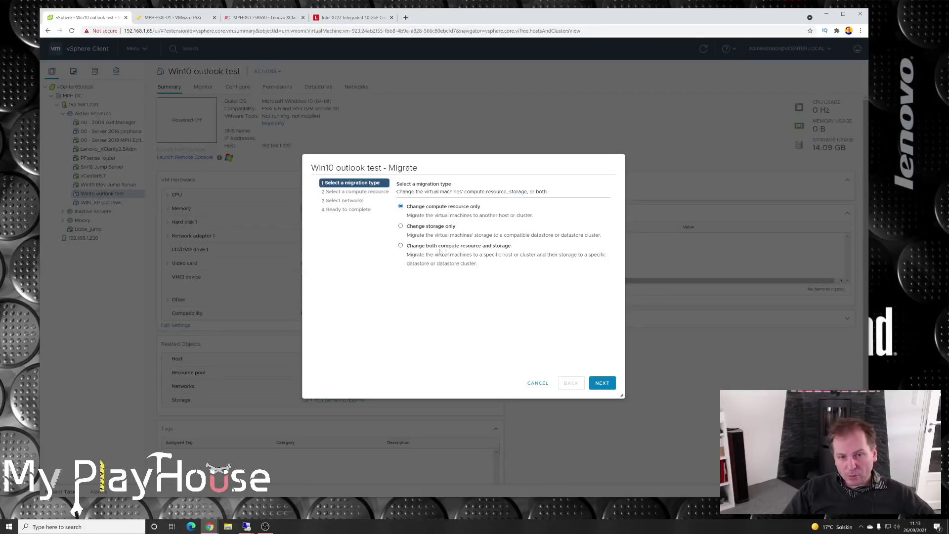
pyautogui.click(401, 247)
pyautogui.click(603, 383)
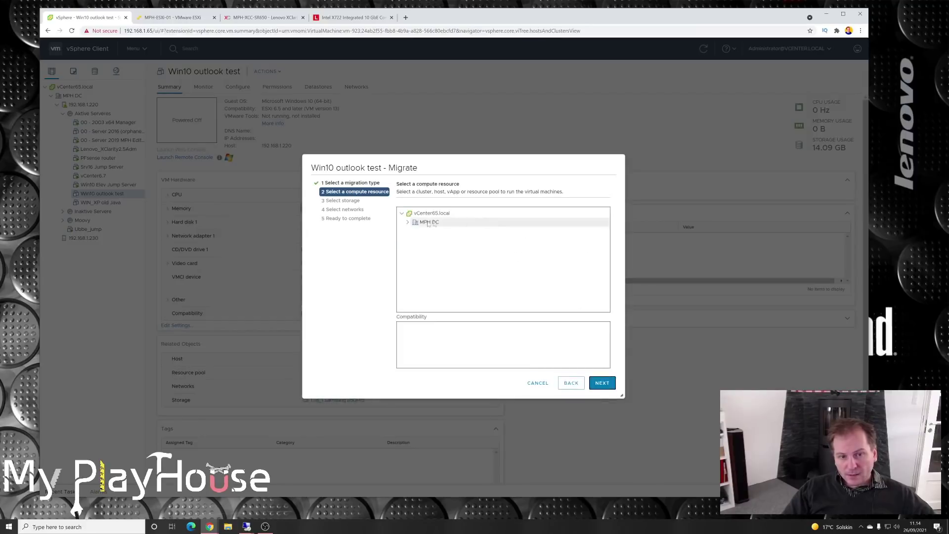
pyautogui.click(407, 224)
pyautogui.click(441, 240)
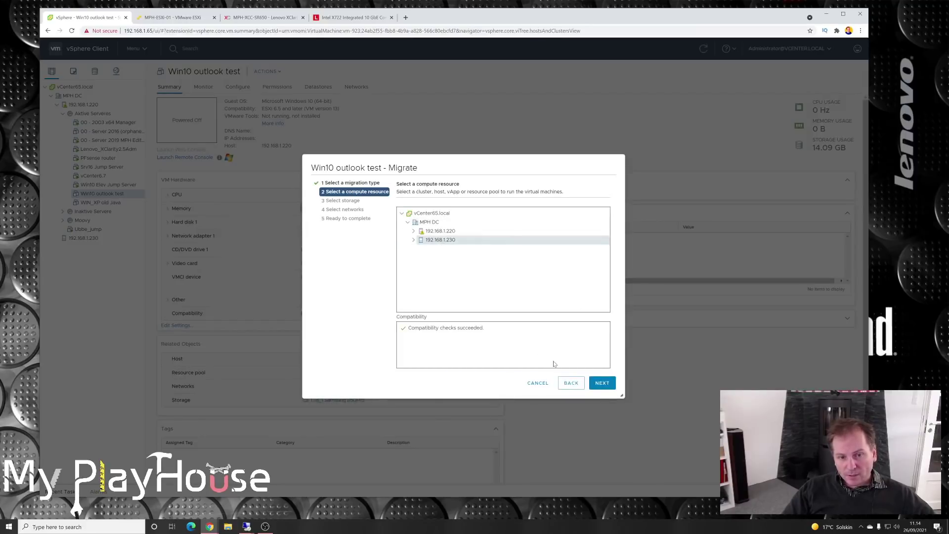
pyautogui.click(602, 383)
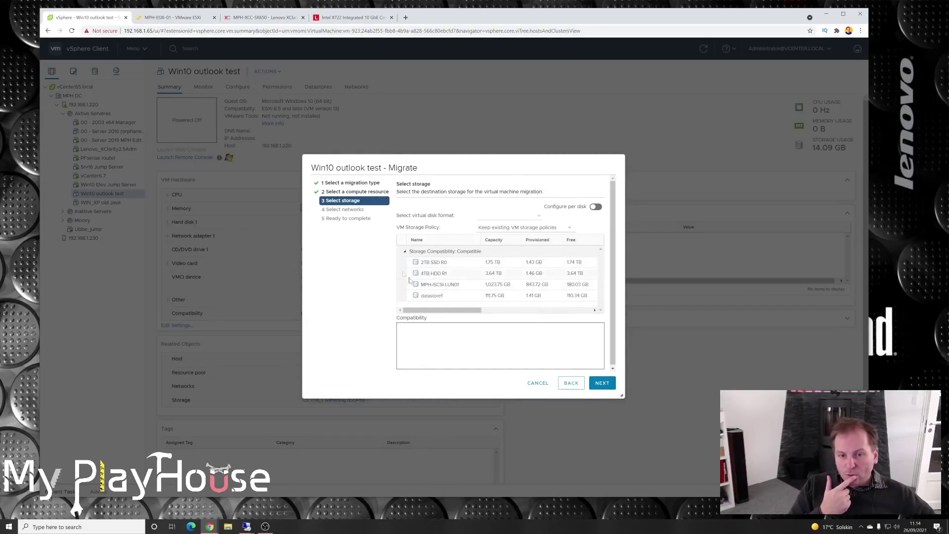
# - Set the migration's destination storage to 4TB HDD R1 with Thin Provision format, keep VM Network as destination network, and start the migration
pyautogui.click(437, 275)
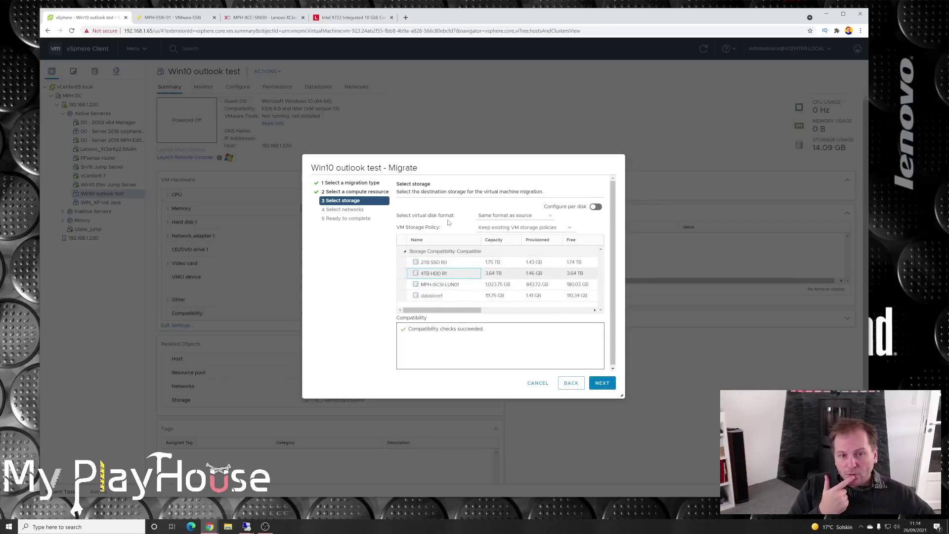
pyautogui.click(551, 217)
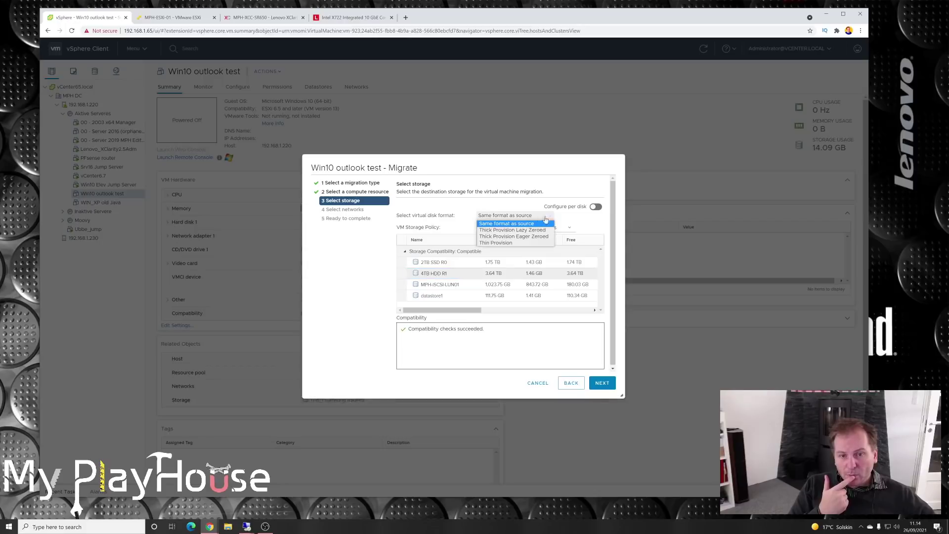
pyautogui.click(497, 243)
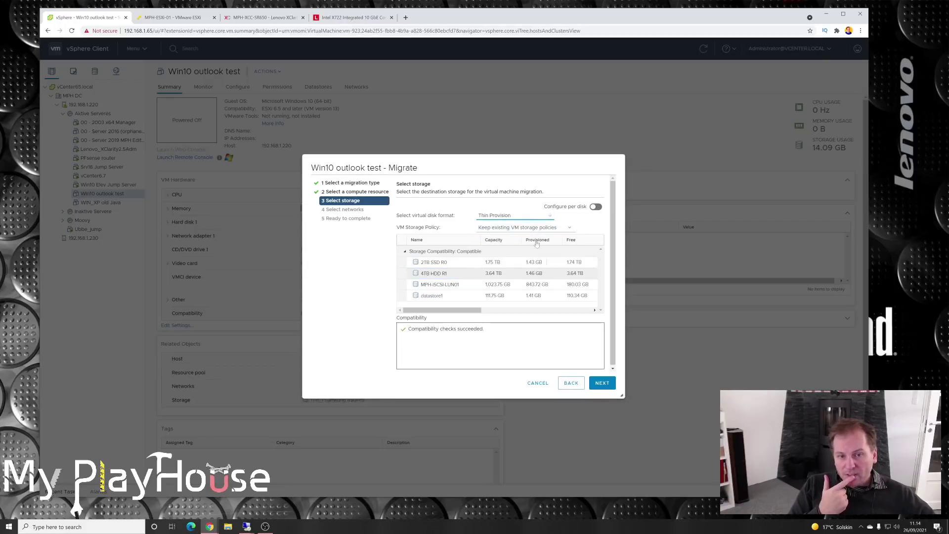
pyautogui.click(601, 383)
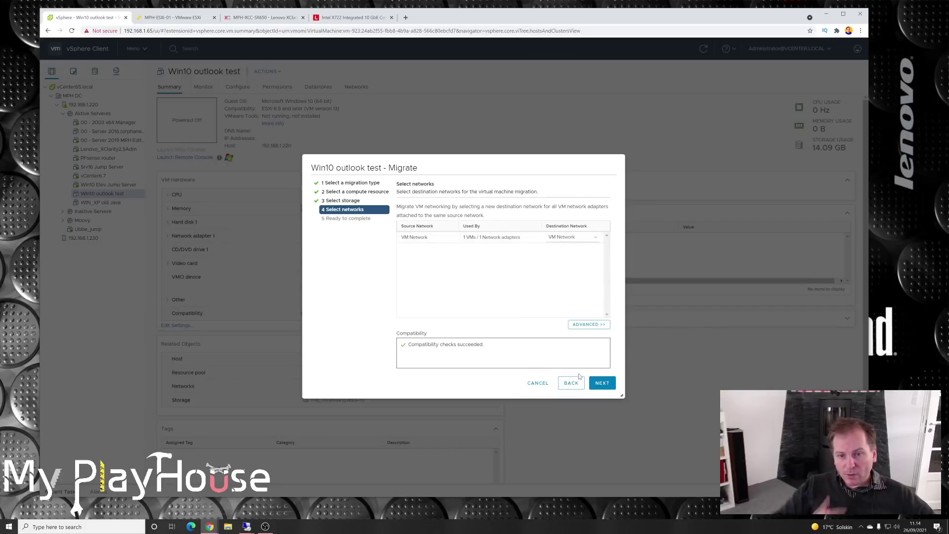
pyautogui.click(603, 384)
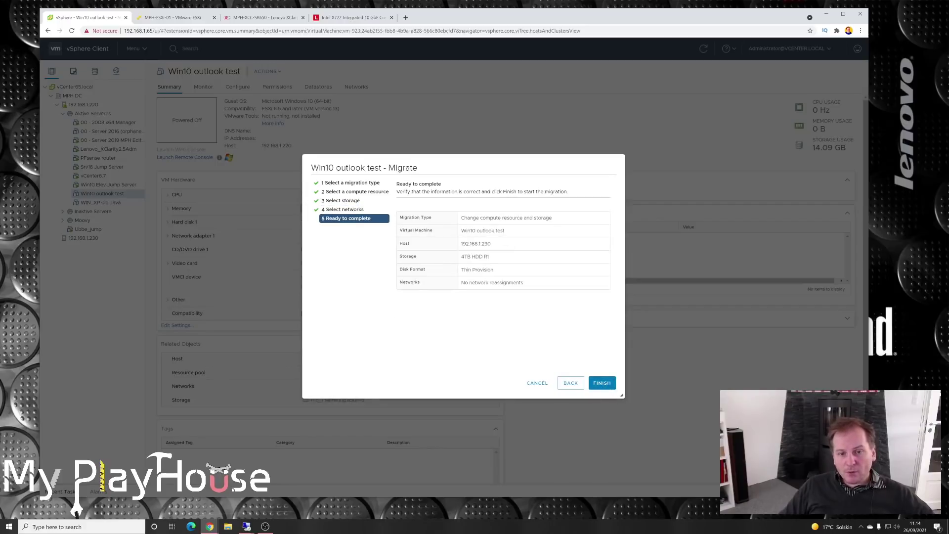
pyautogui.click(602, 384)
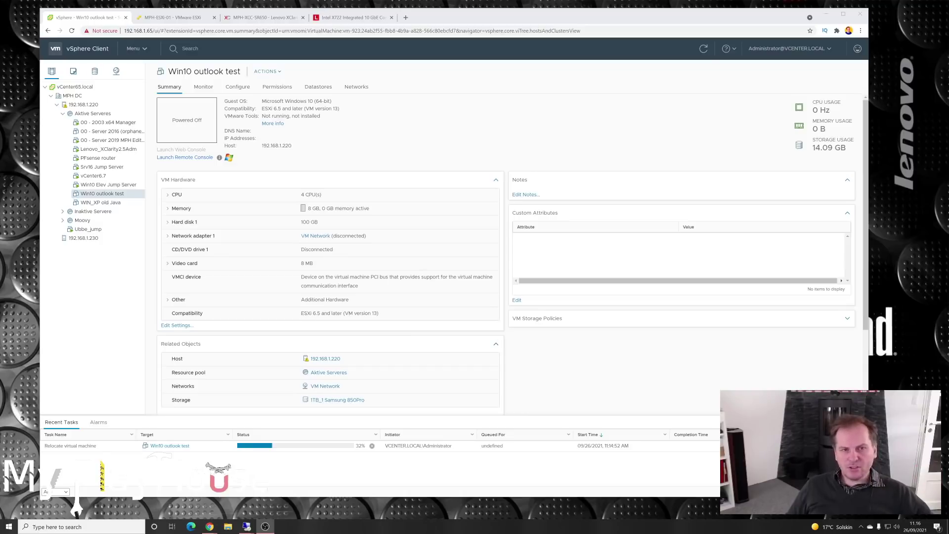
# - Open the My PlayHouse shop in a new browser tab and look through the popular and new products on its home page
pyautogui.click(405, 19)
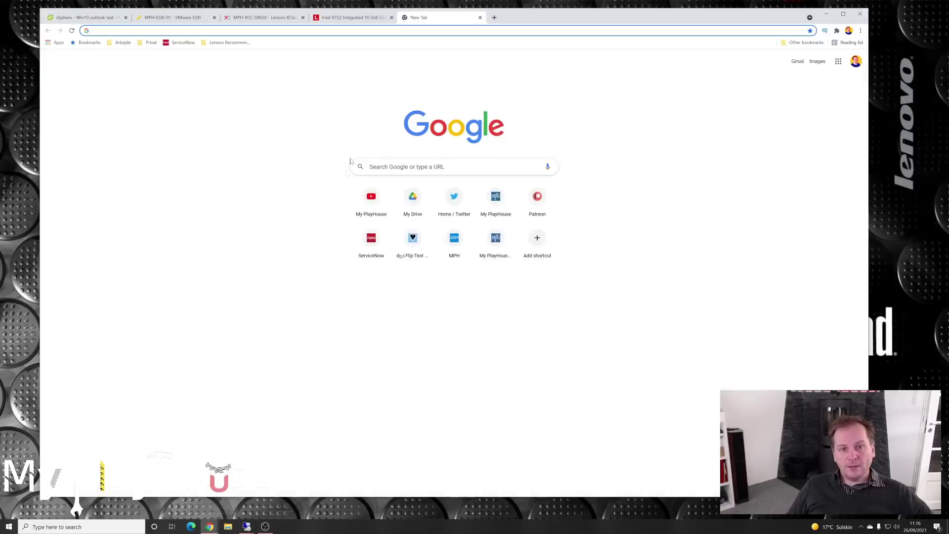
pyautogui.click(491, 241)
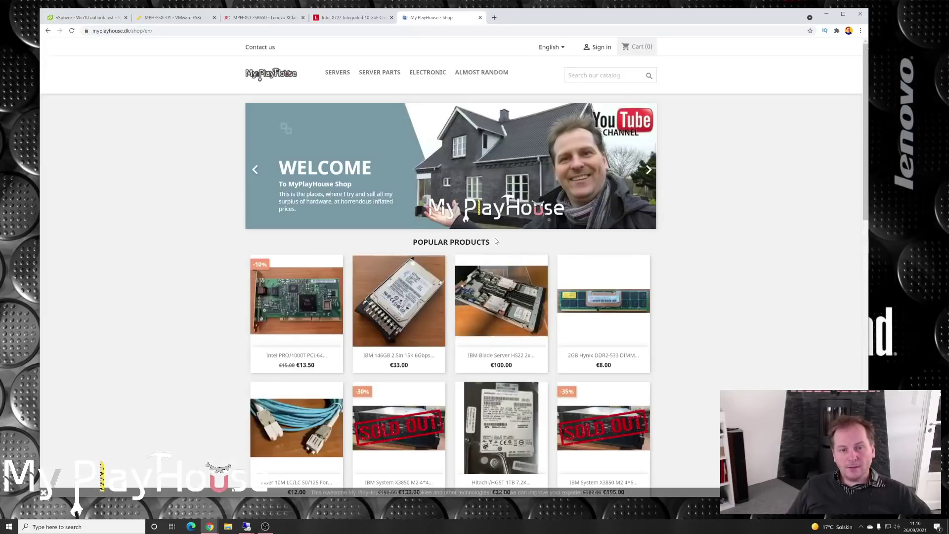
pyautogui.scroll(-6, 137, 172)
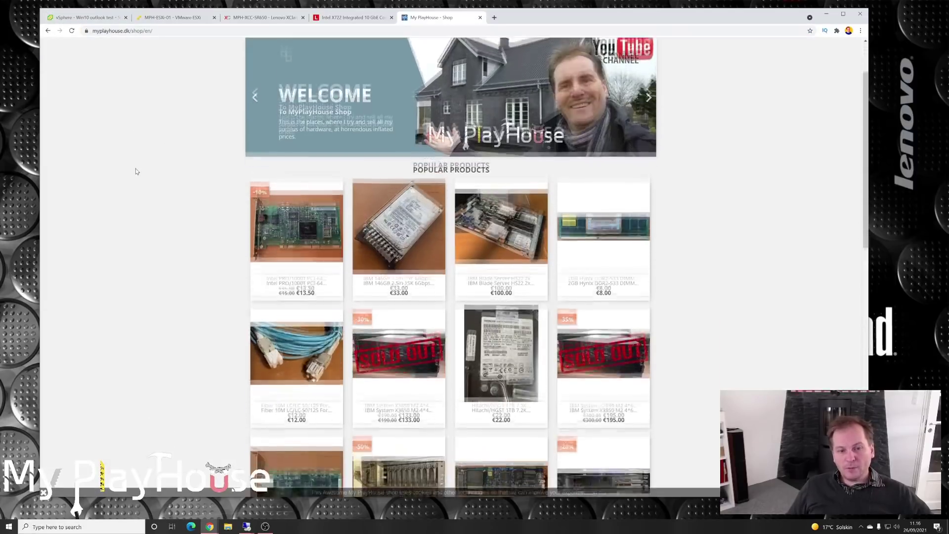
pyautogui.scroll(-5, 137, 172)
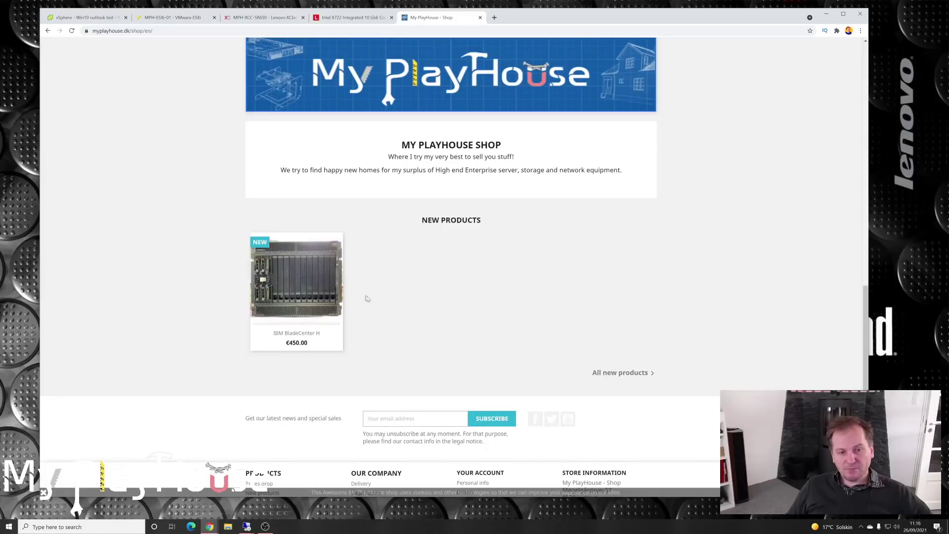
pyautogui.scroll(3, 367, 299)
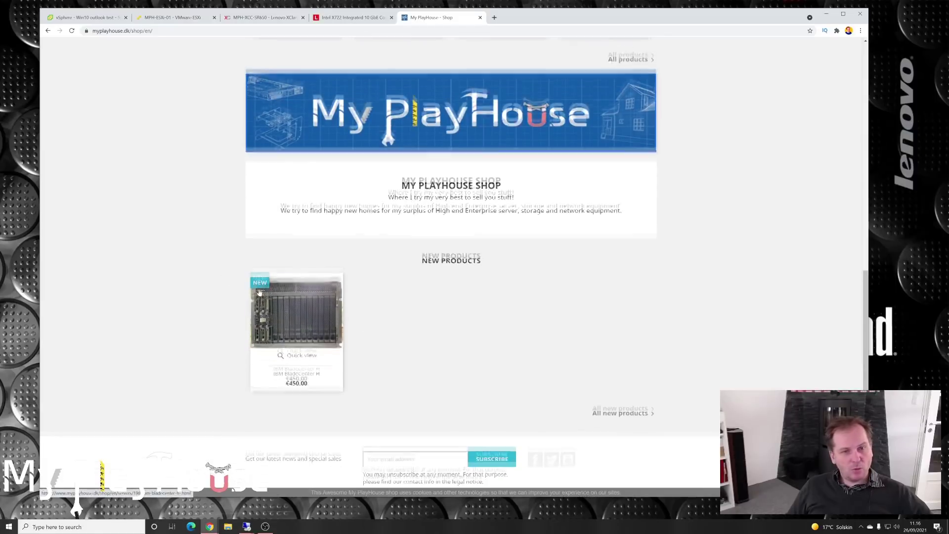
pyautogui.scroll(15, 259, 292)
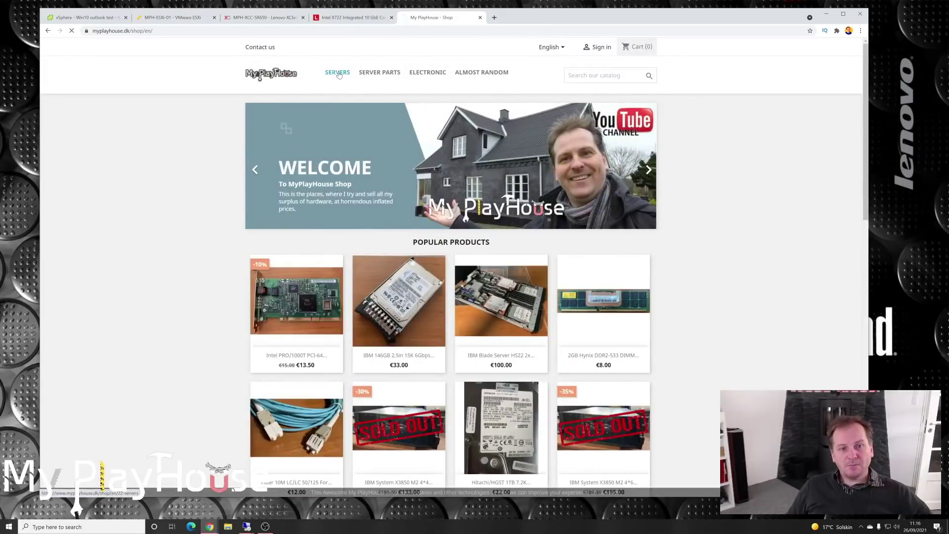
# - Look through the servers for sale in the shop's Servers category
pyautogui.scroll(-3, 211, 289)
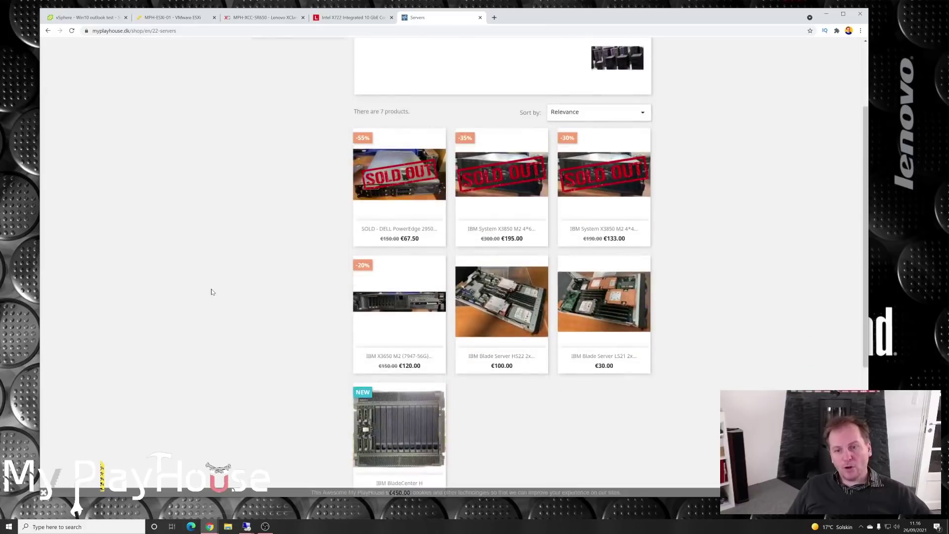
pyautogui.moveTo(394, 304)
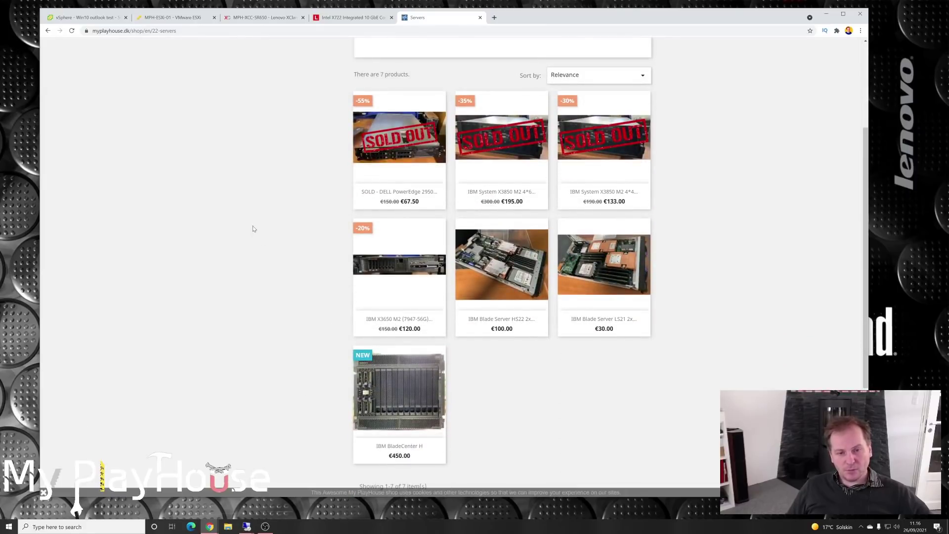
pyautogui.scroll(3, 280, 269)
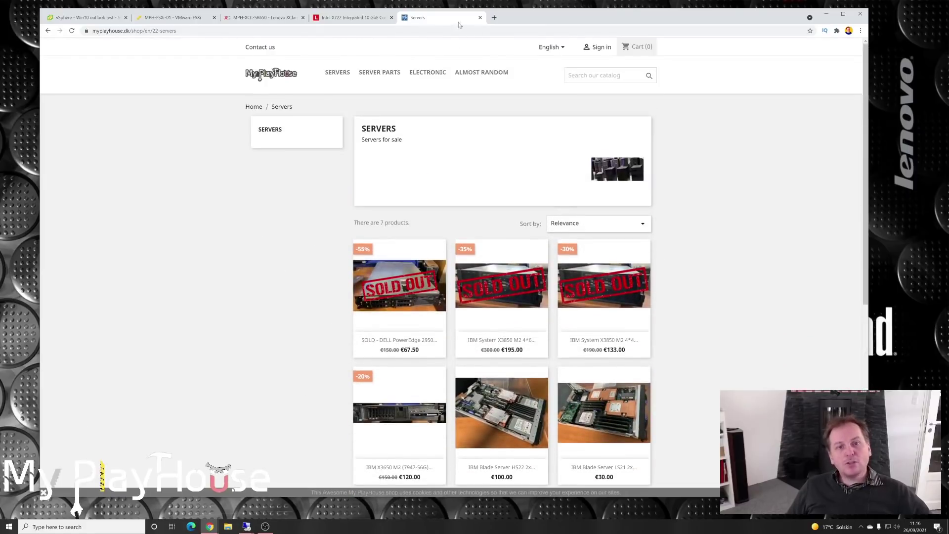
# - Browse the first two pages of the shop's Memory category under Server Parts
pyautogui.click(378, 86)
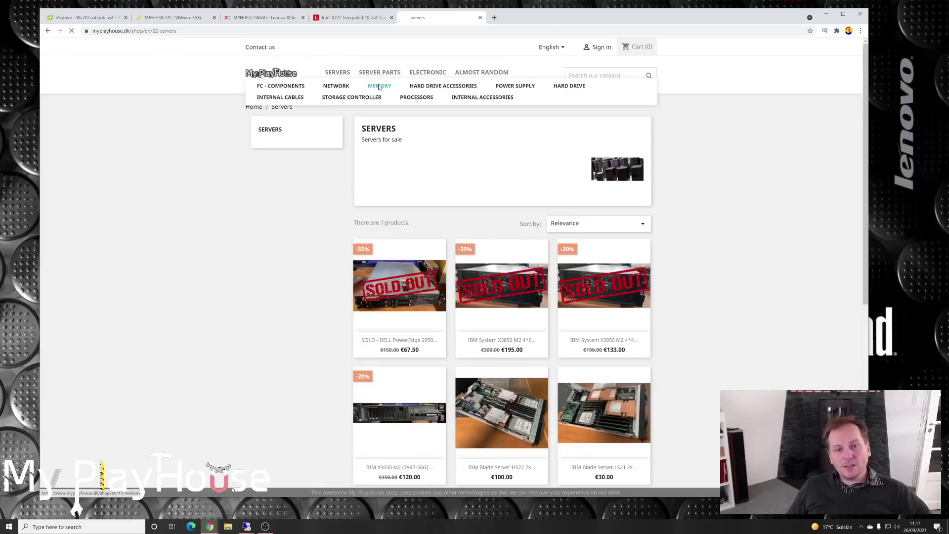
pyautogui.scroll(-9, 291, 241)
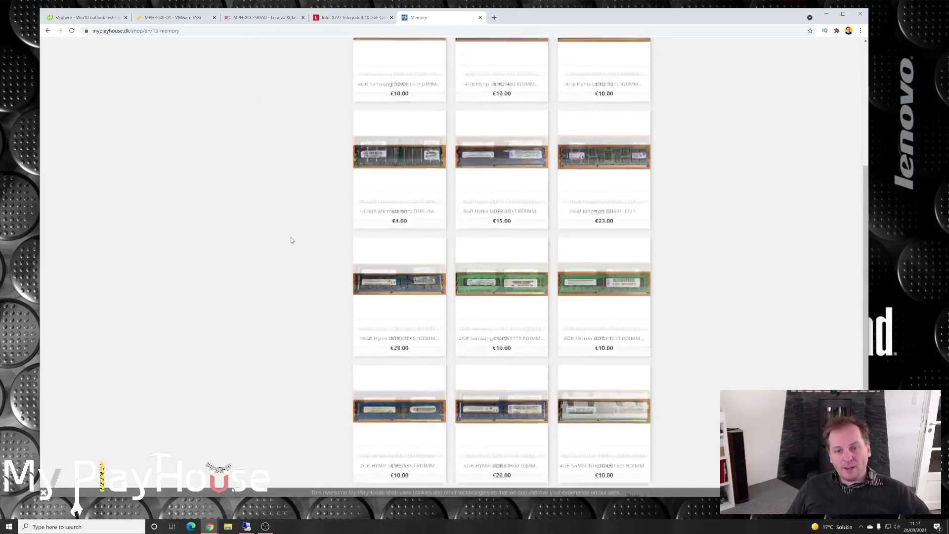
pyautogui.click(569, 304)
pyautogui.scroll(-9, 332, 208)
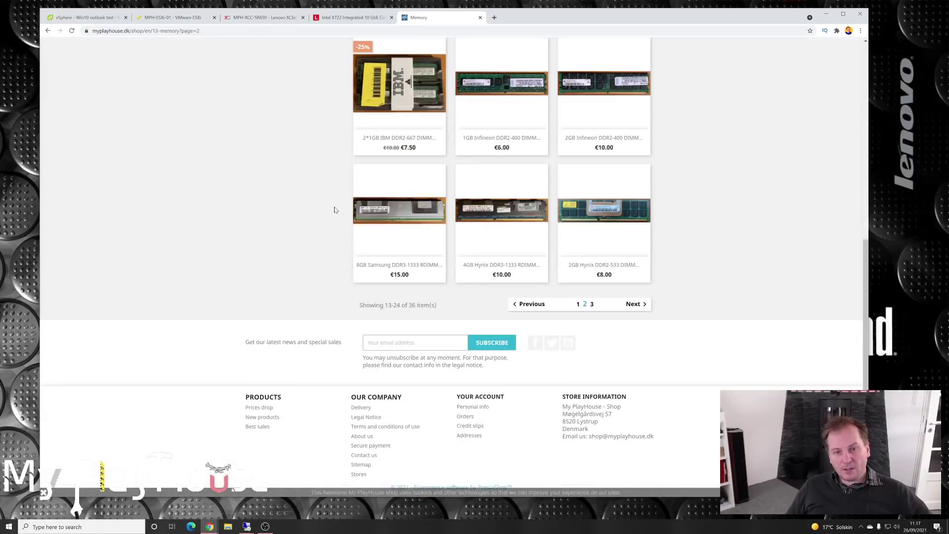
pyautogui.scroll(10, 334, 210)
# - Look through the CPUs offered in the shop's Processors category under Server Parts
pyautogui.moveTo(379, 72)
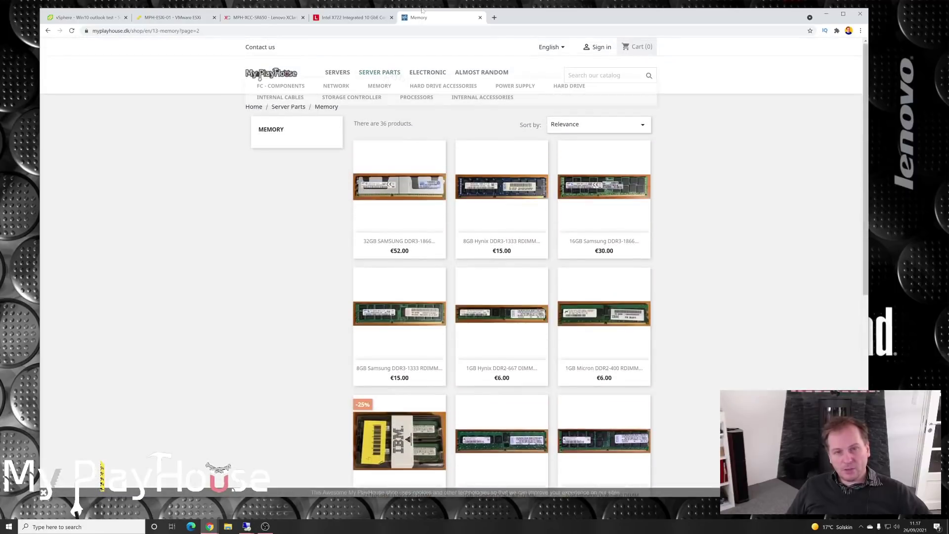
pyautogui.click(417, 97)
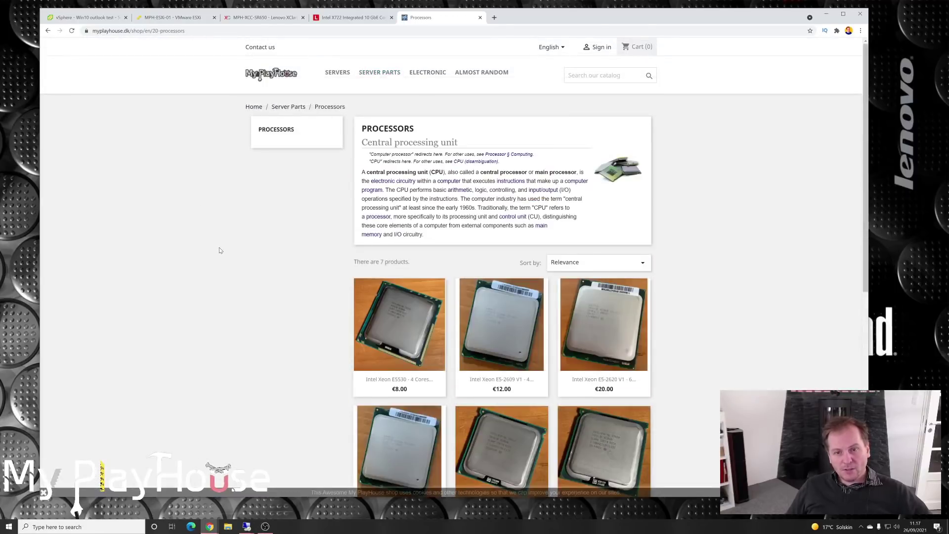
pyautogui.scroll(-7, 220, 250)
pyautogui.scroll(7, 219, 250)
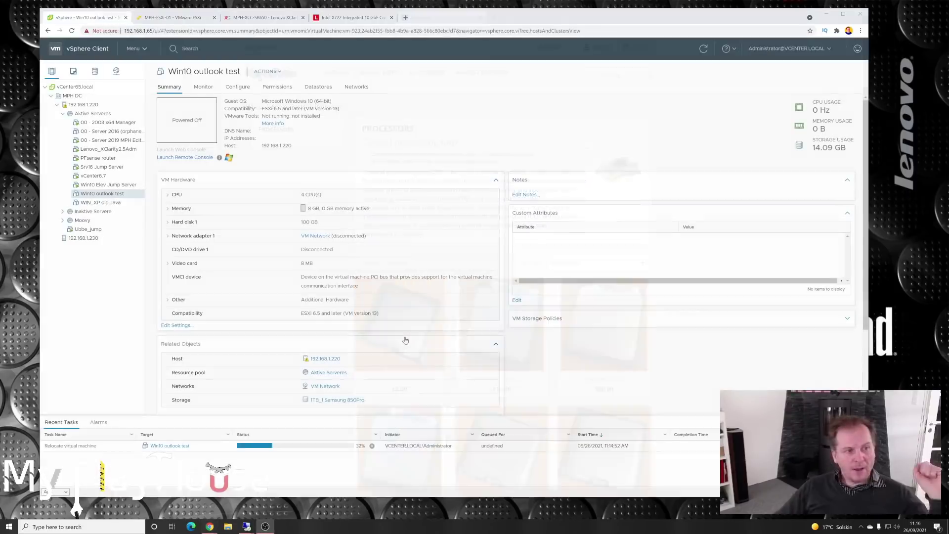